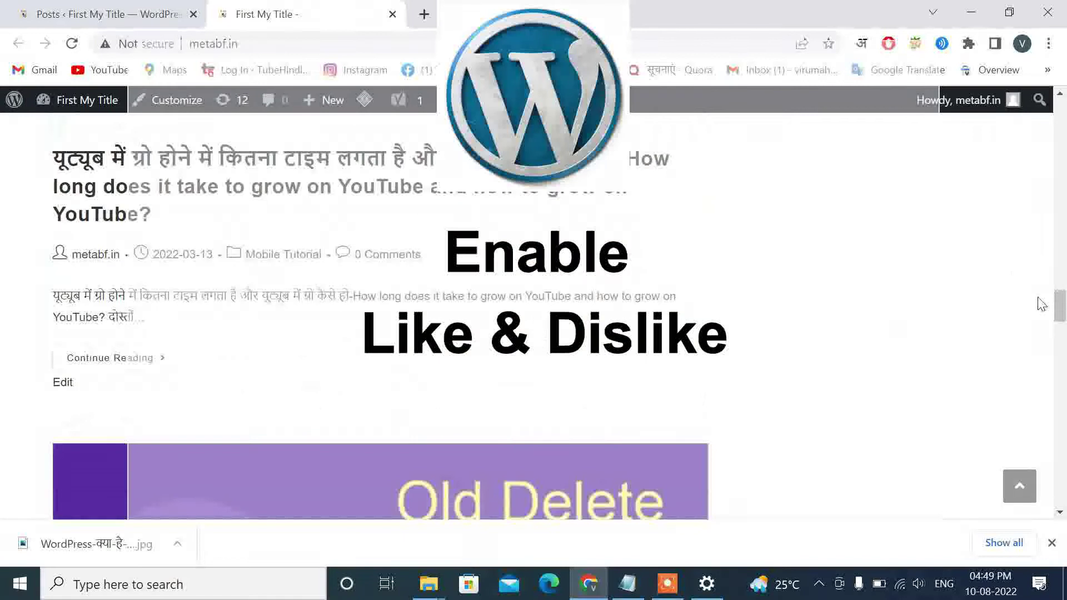
Open the blog post explaining what WordPress is and who created it, and examine the end of its content.
drag(1059, 304, 1059, 114)
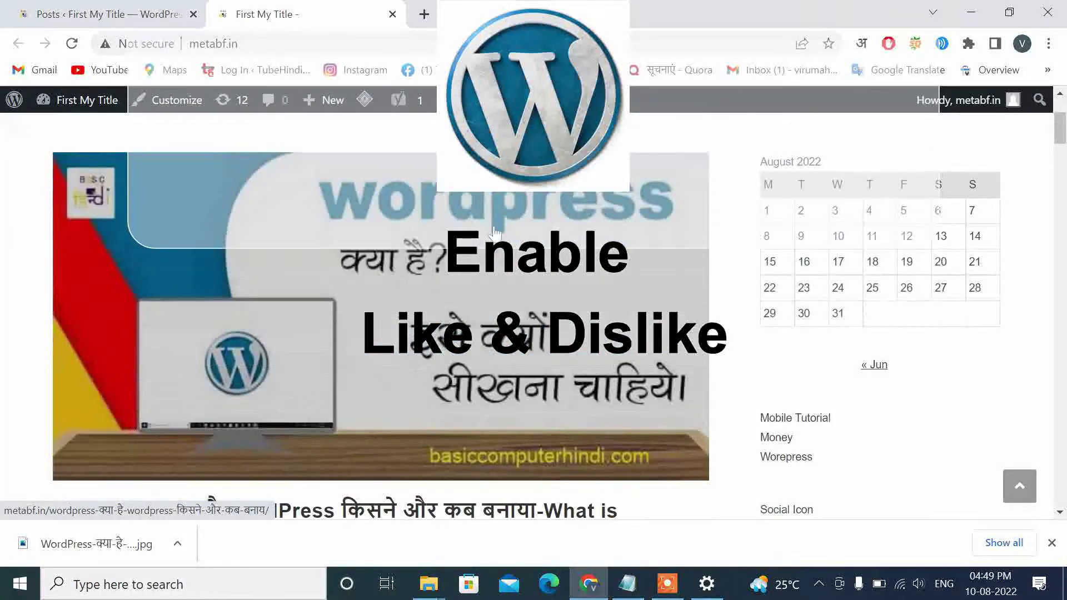
click(61, 417)
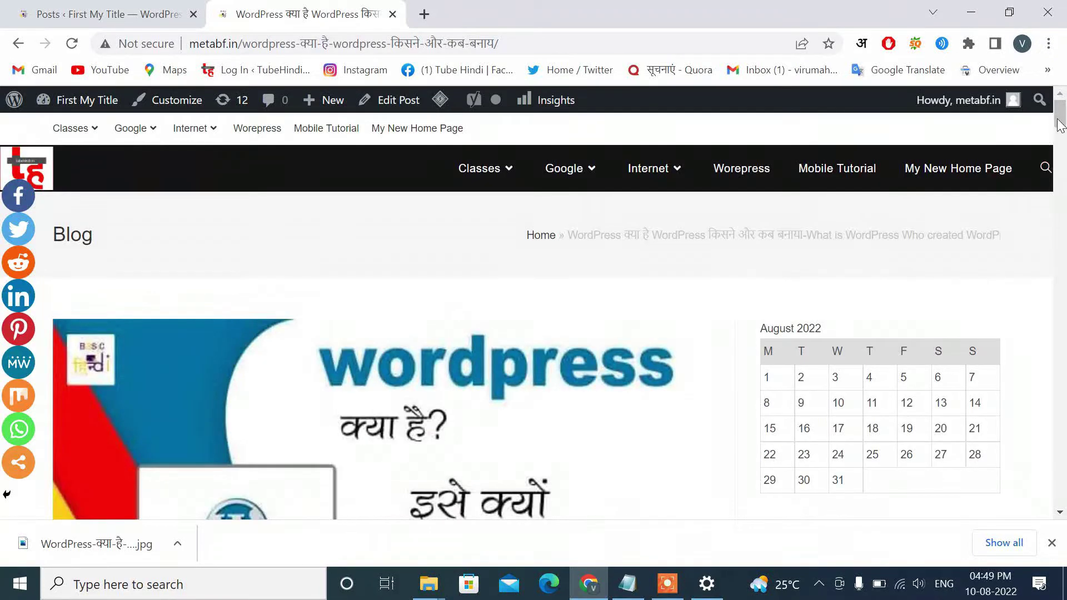
drag(1059, 124, 991, 431)
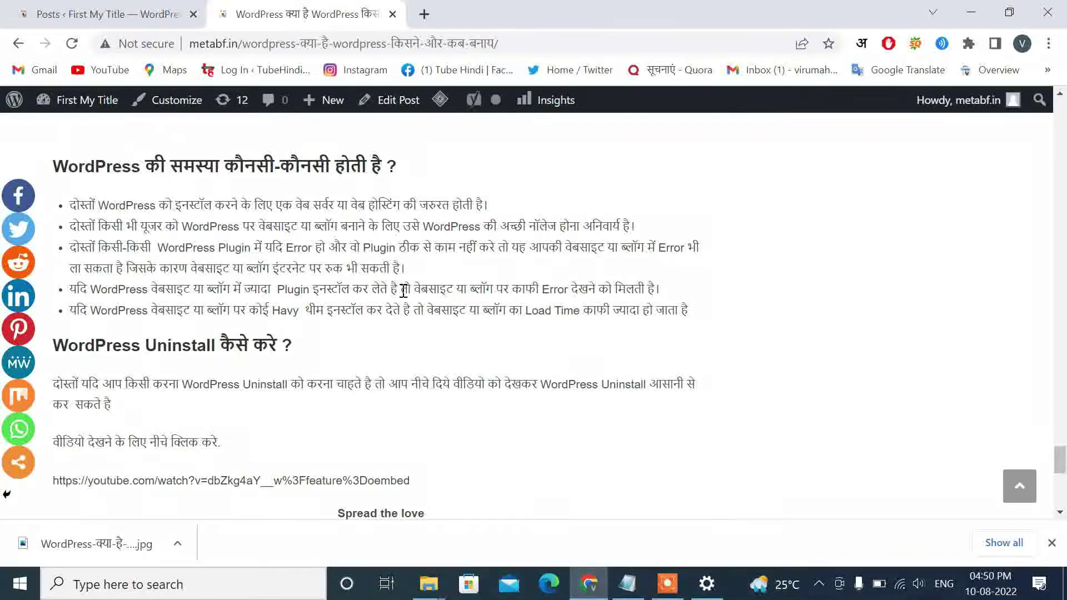
Switch to the WordPress admin dashboard and open the page for adding new plugins.
click(48, 7)
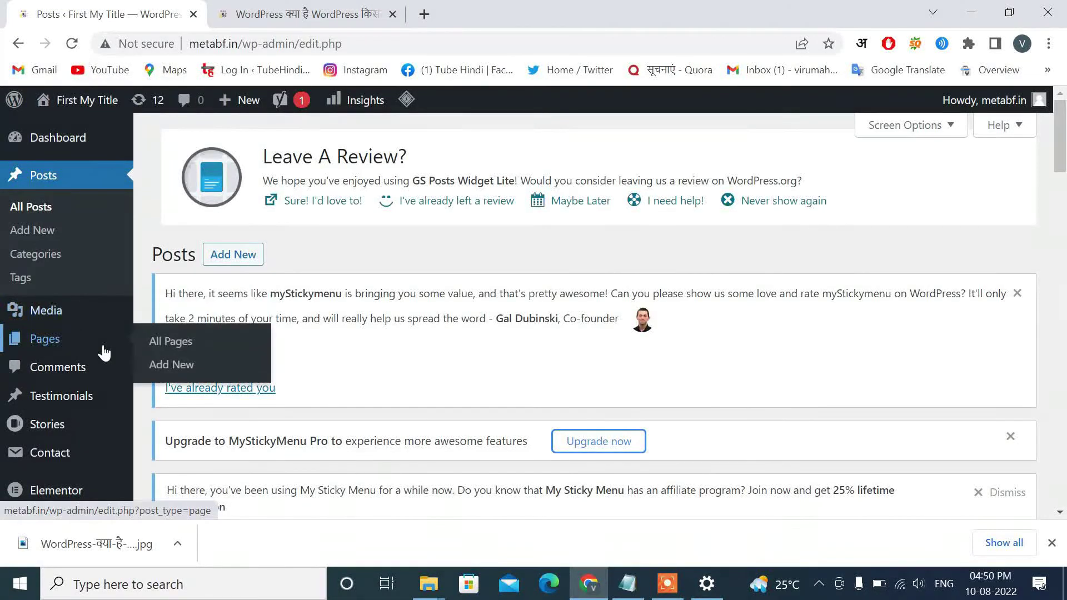
scroll(104, 353, down, 1)
scroll(104, 353, down, 2)
mouse_move(47, 345)
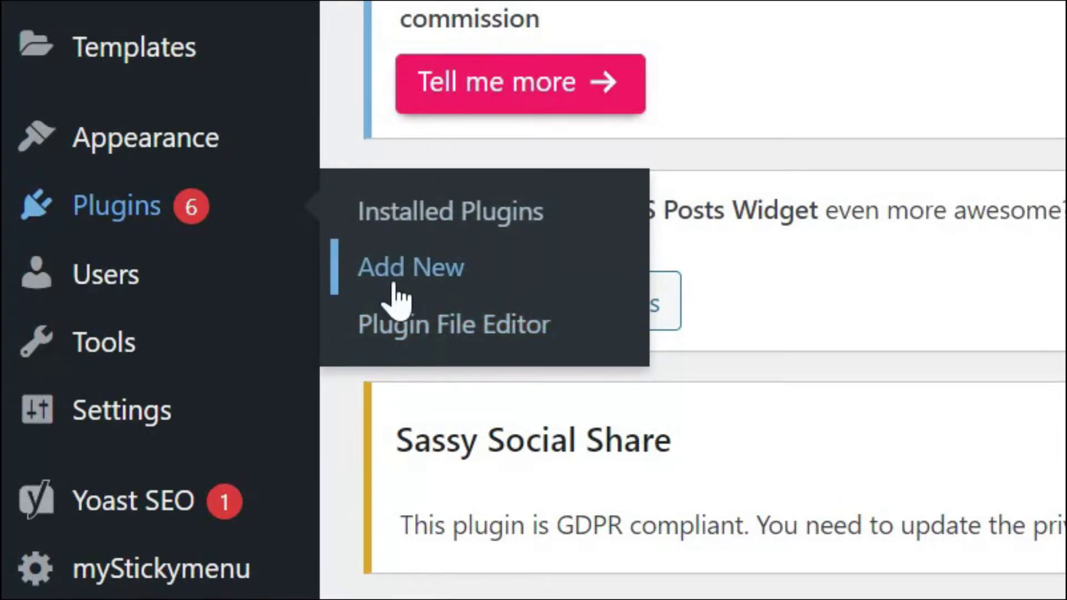
click(476, 286)
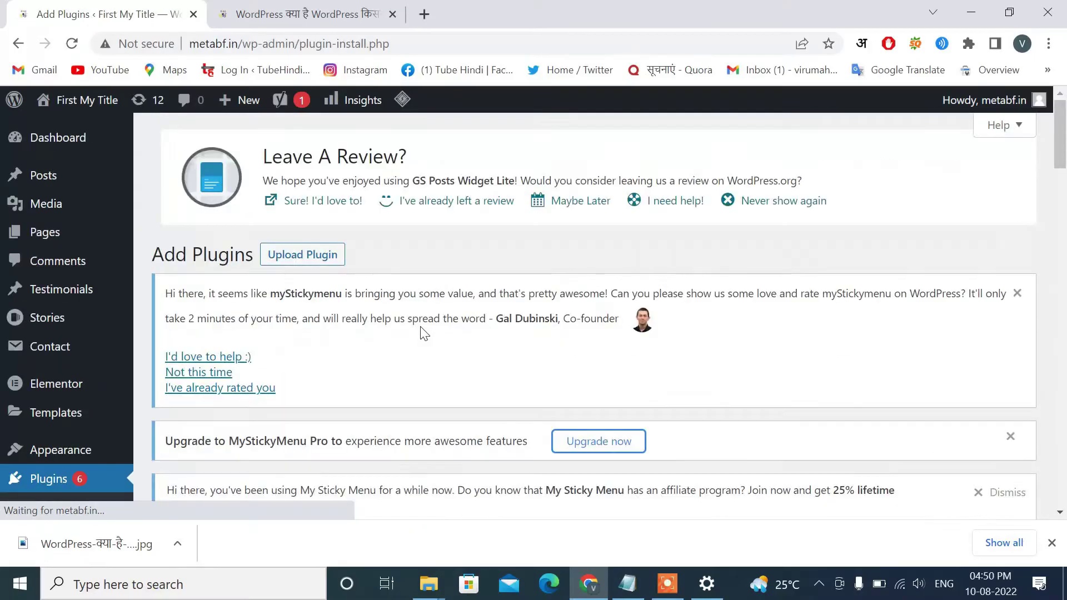
Search the plugin directory for "Like dislike counter".
scroll(423, 331, down, 5)
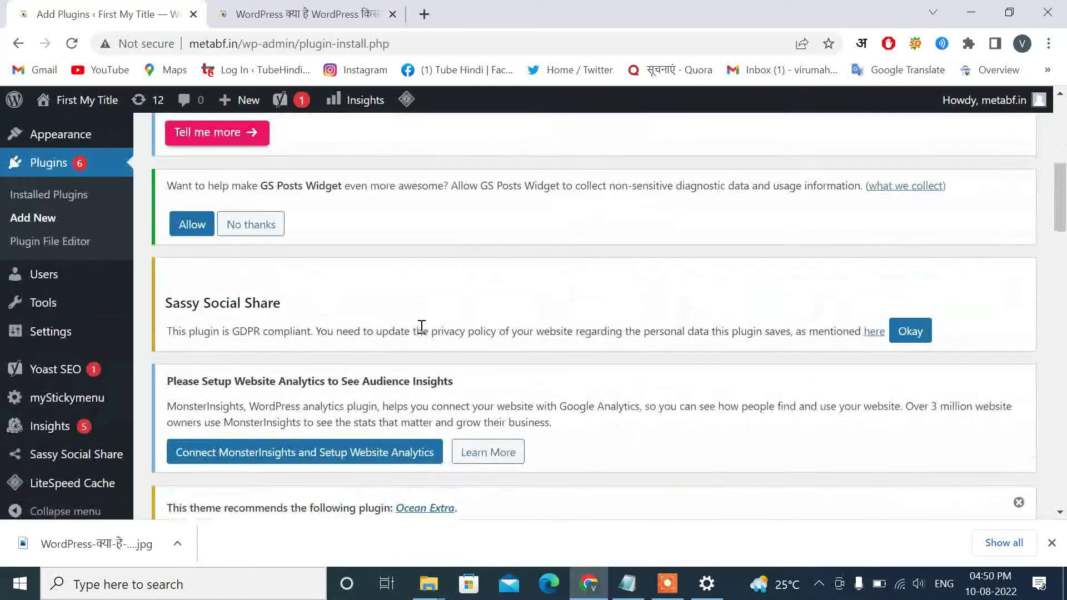
scroll(421, 327, down, 5)
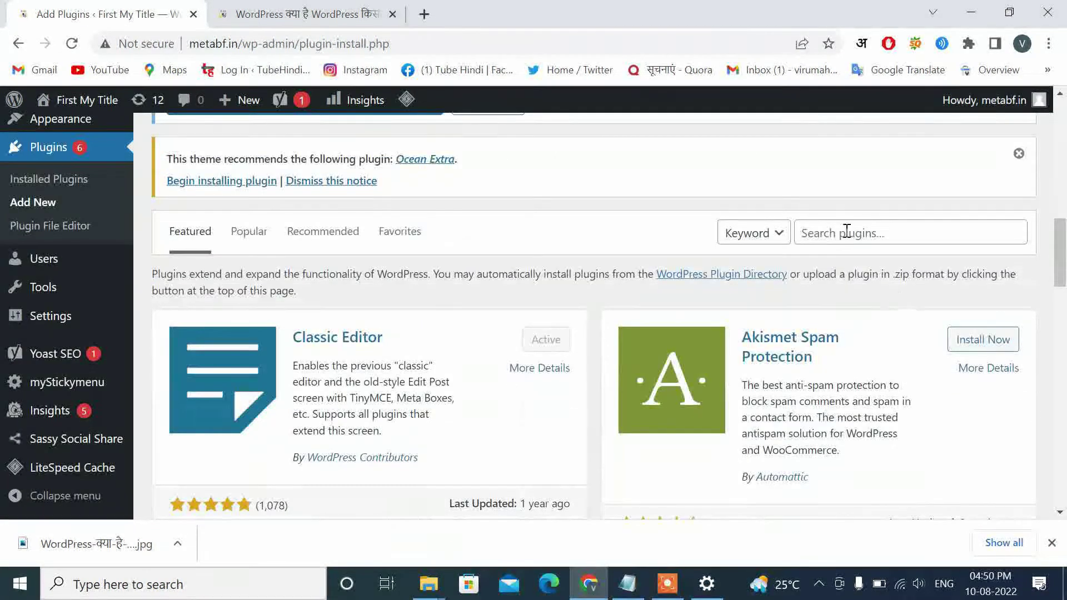
click(847, 230)
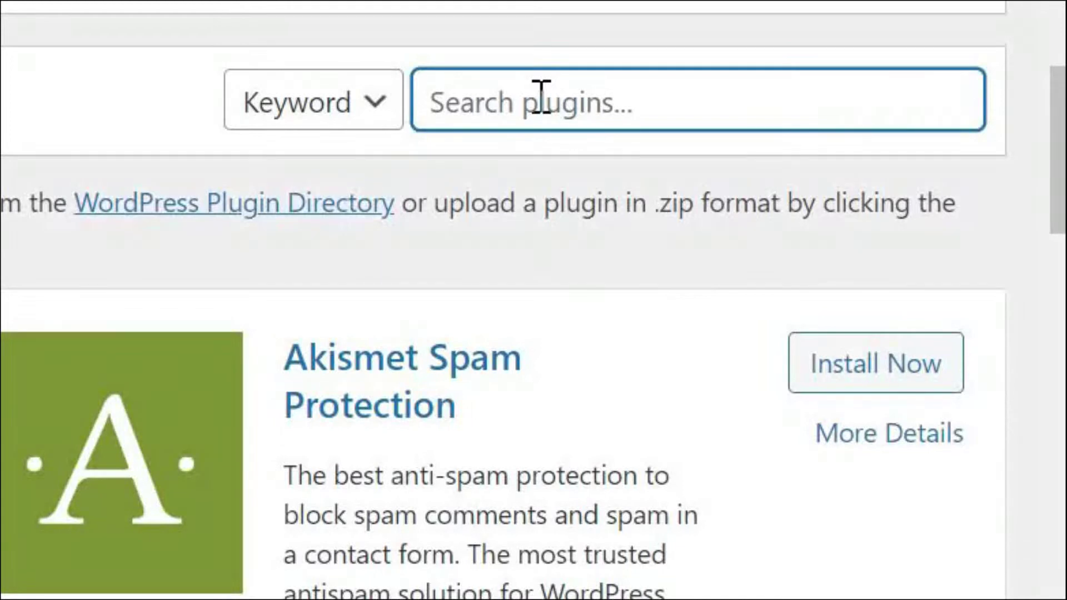
text(Like dislike counter)
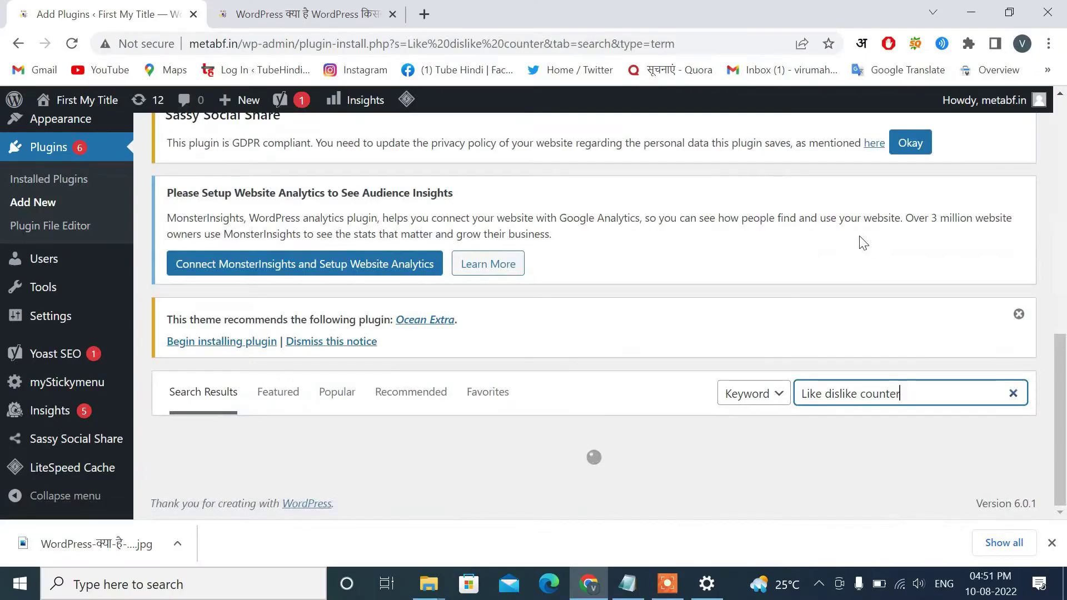
Install and activate the "Like dislike plus counter | Like Dislike Buttons" plugin.
scroll(550, 231, down, 3)
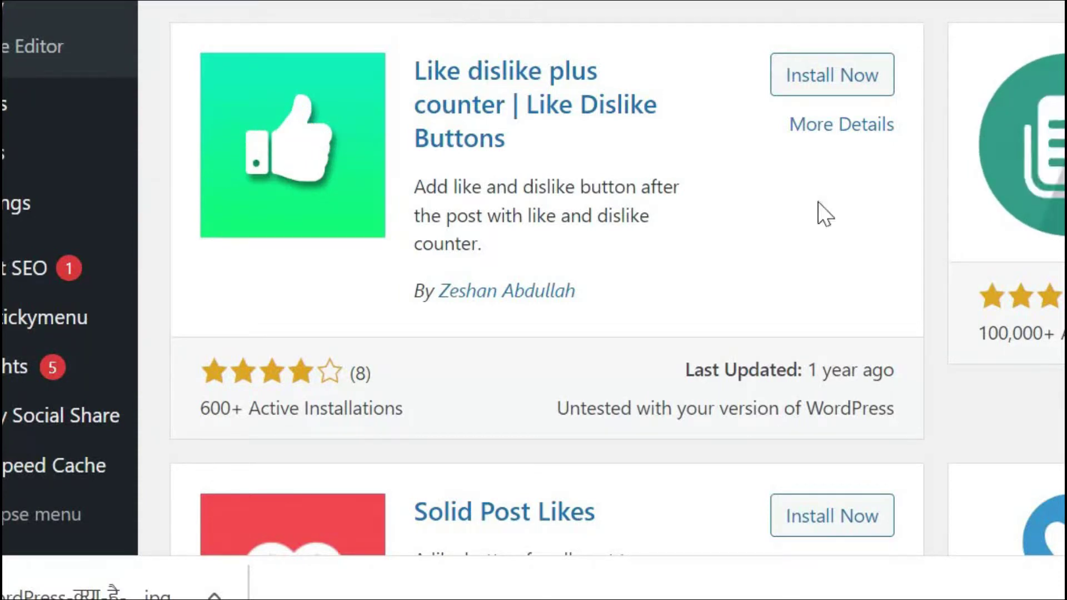
click(829, 75)
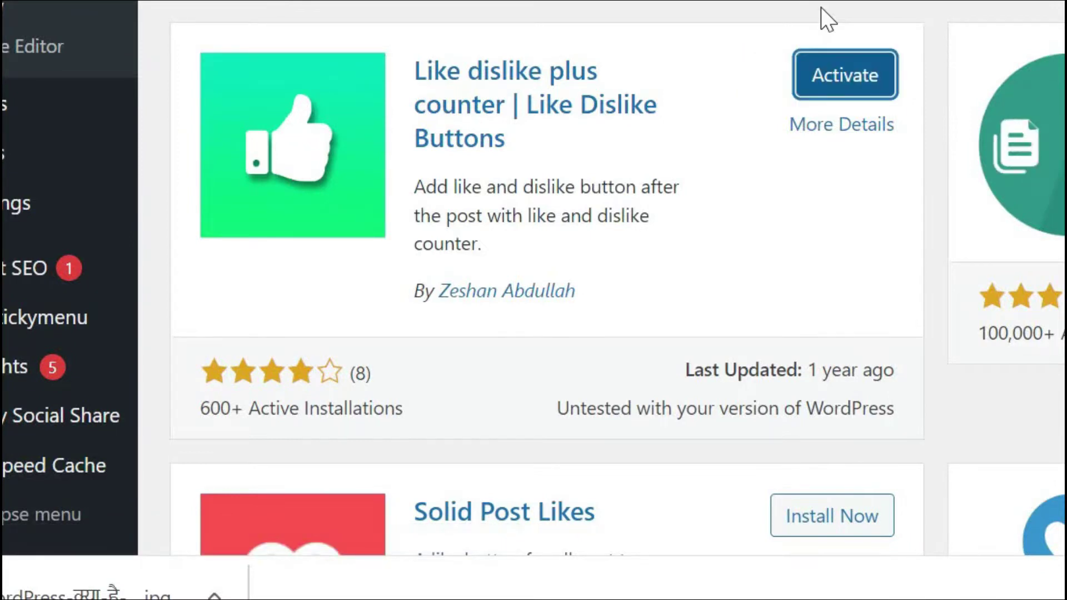
click(851, 95)
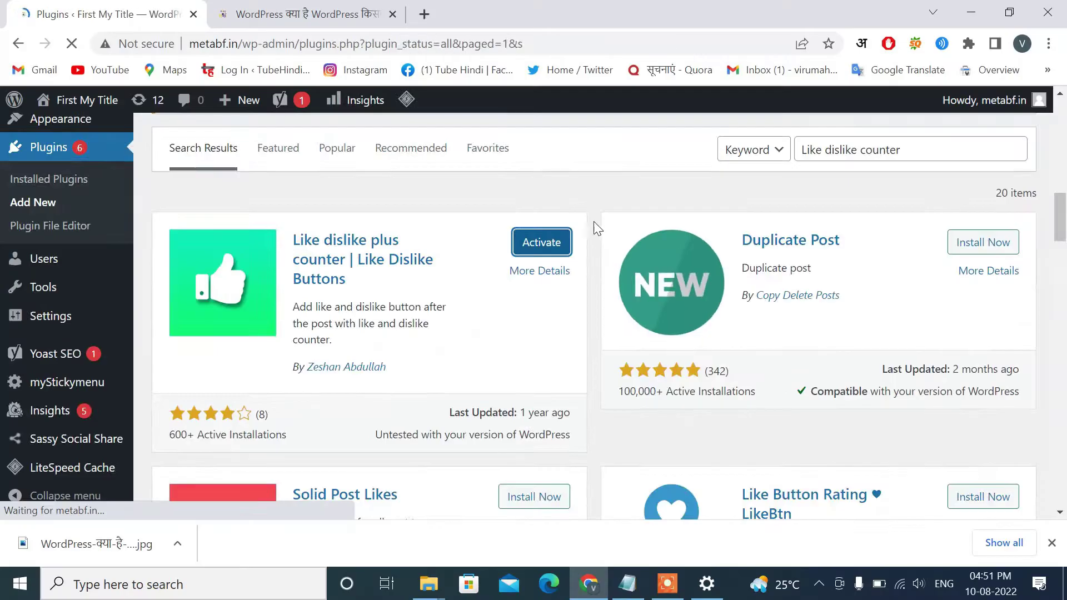
Open the Likes & dislikes plugin settings at the Customize Button section.
scroll(334, 333, down, 3)
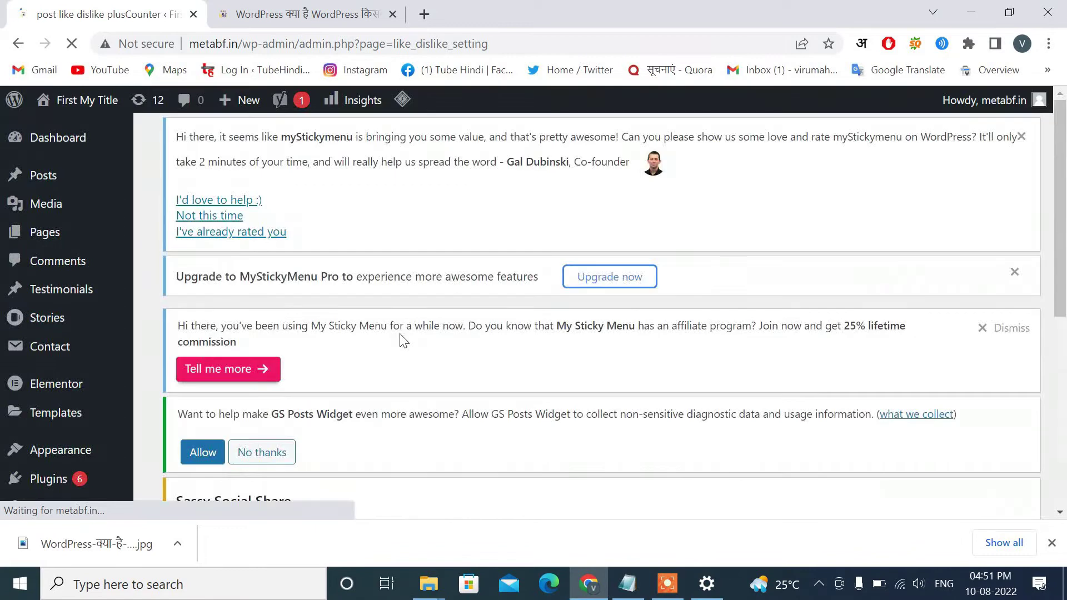
scroll(1065, 164, down, 10)
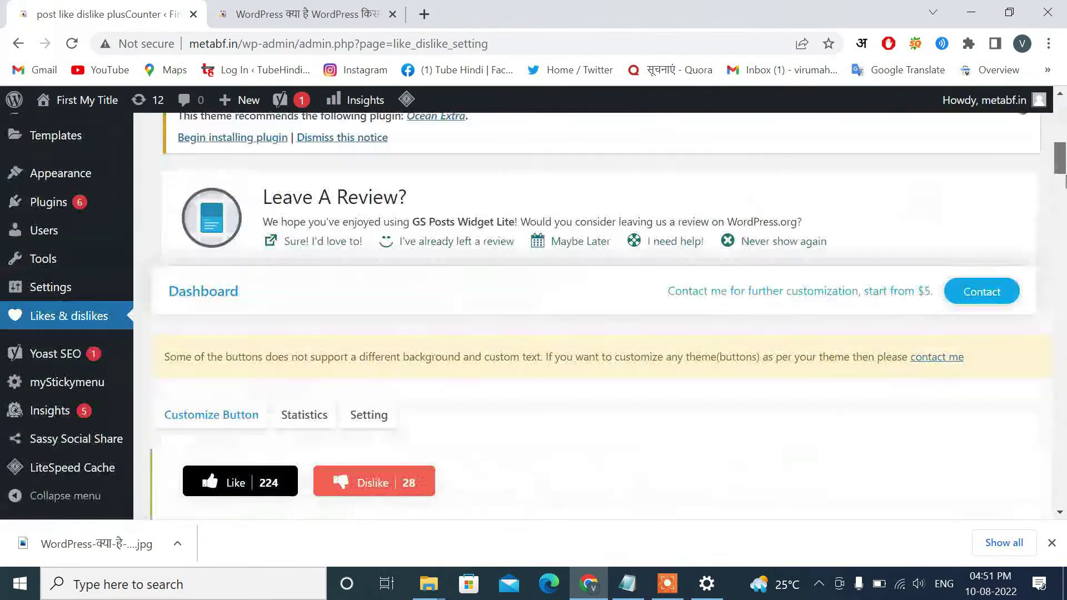
drag(1065, 184, 1066, 189)
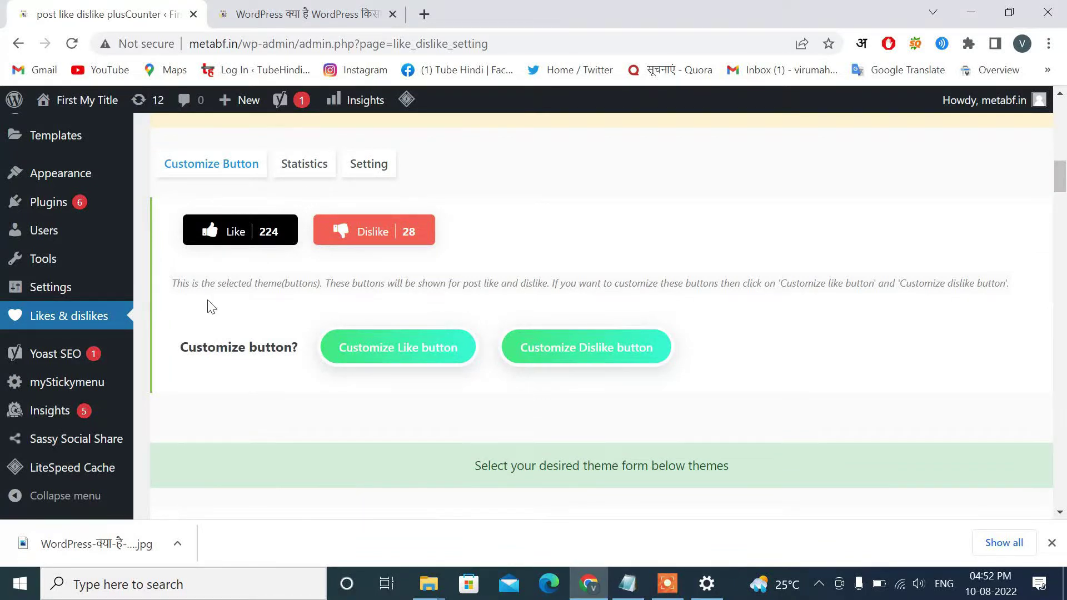
Reload the open WordPress blog post and check for Like and Dislike buttons below its content.
click(332, 11)
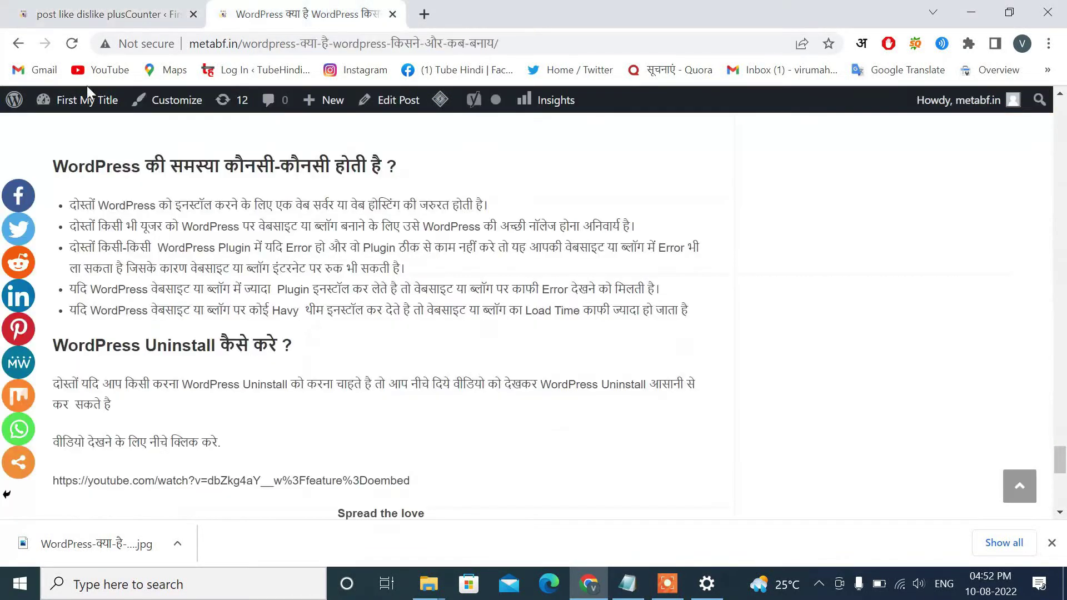
click(74, 44)
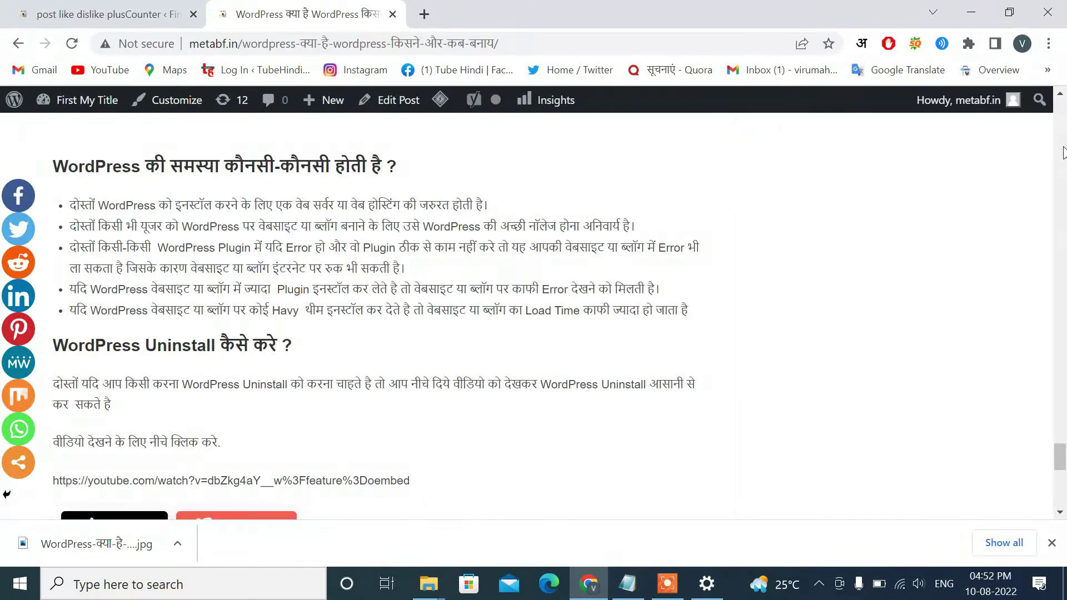
drag(1063, 449, 1063, 461)
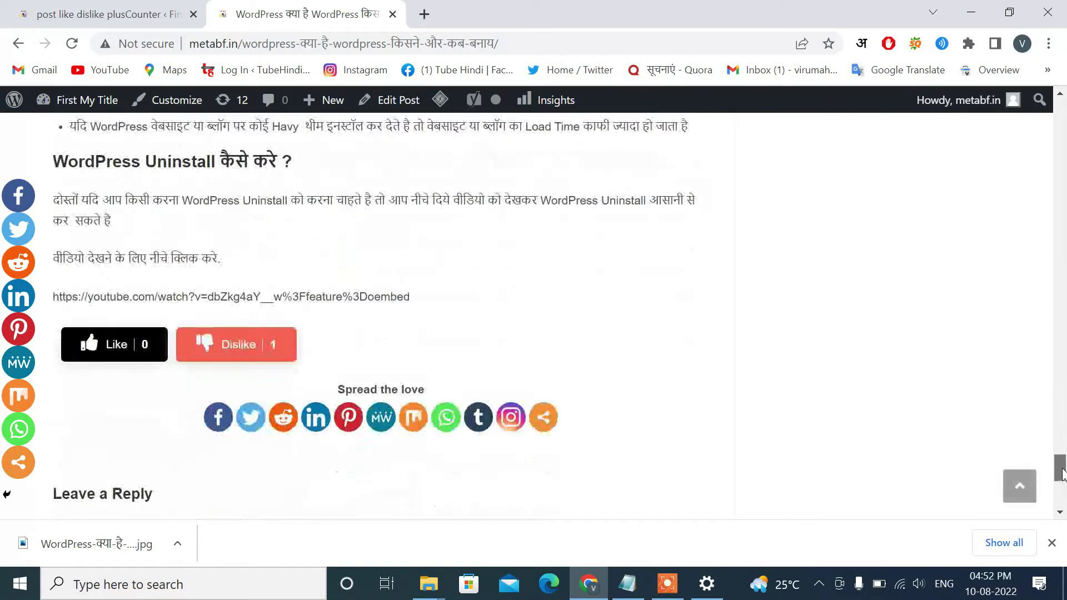
Test the Like and Dislike buttons below the post, ending with a like, and close the sharing popup.
click(279, 358)
click(238, 369)
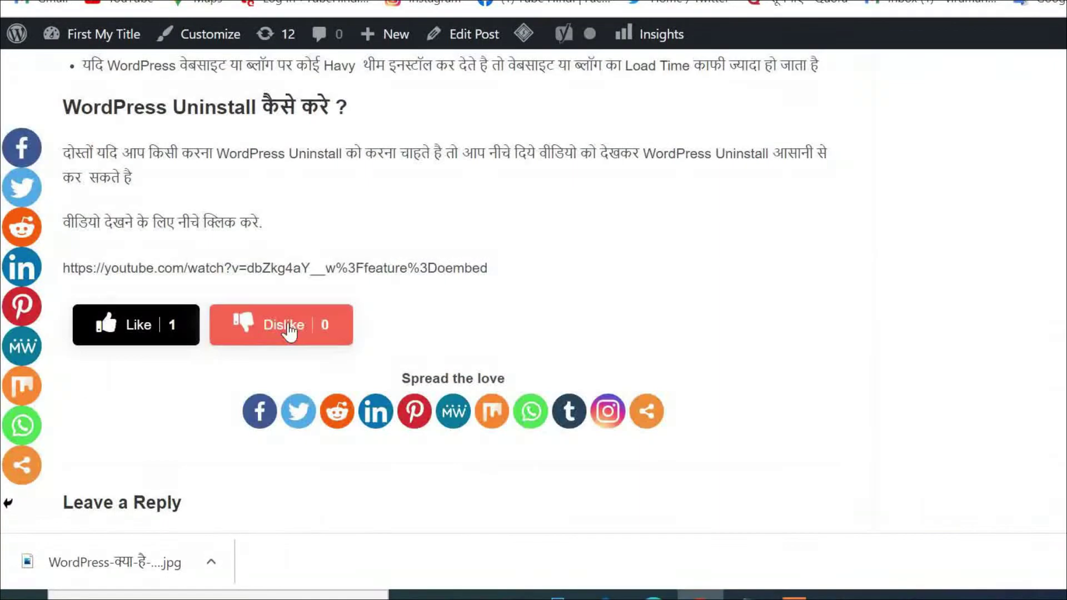
click(312, 334)
click(135, 326)
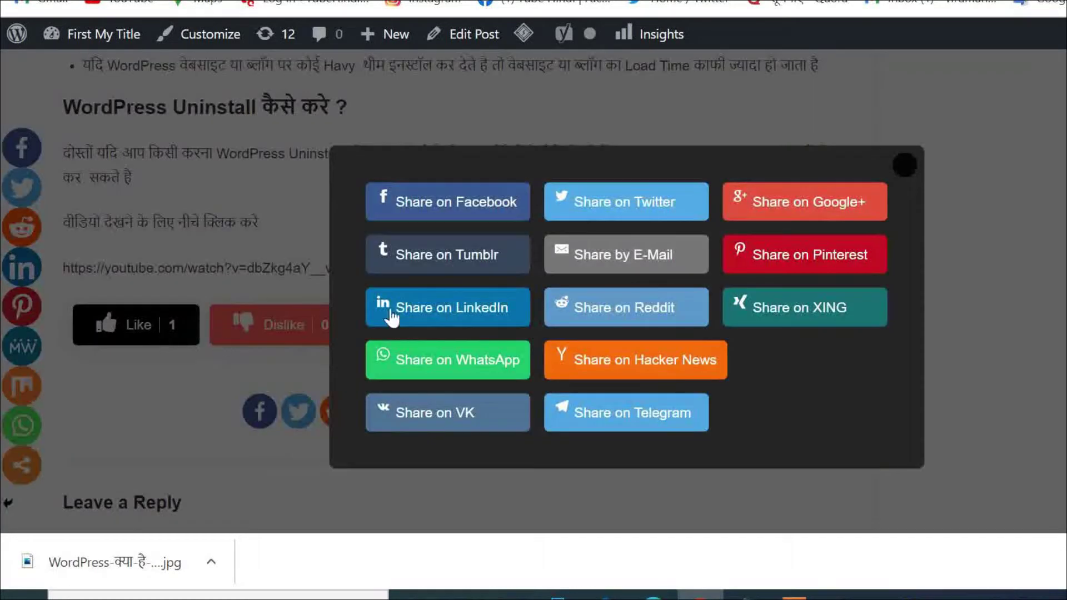
click(898, 176)
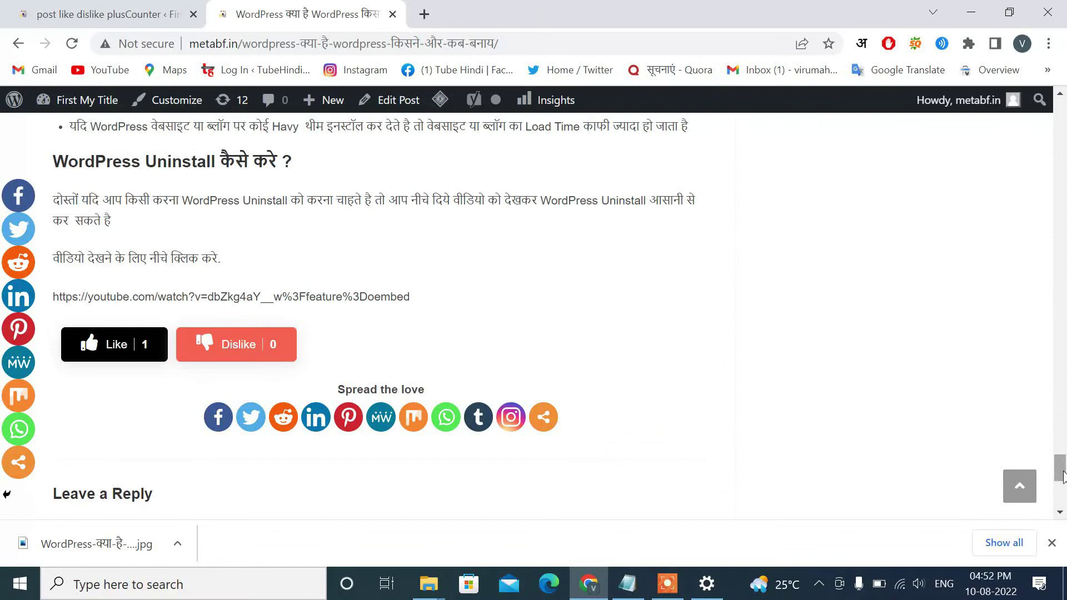
Return to the blog home page, open the WordPress Gutenberg Editor post and check for the buttons below its download links.
drag(1062, 475, 856, 214)
click(18, 43)
scroll(289, 380, down, 6)
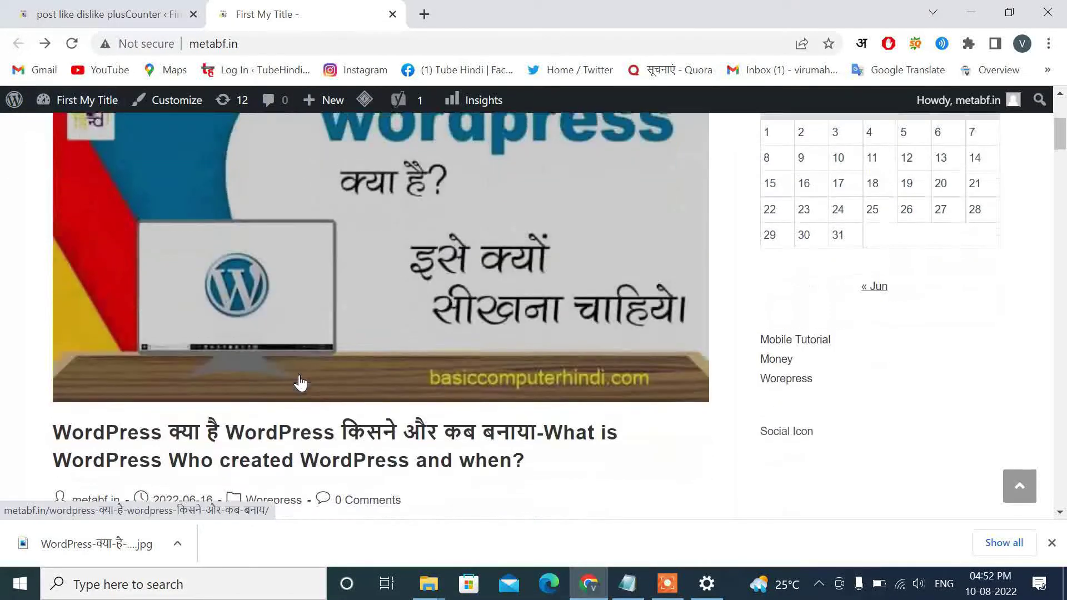
scroll(299, 382, down, 4)
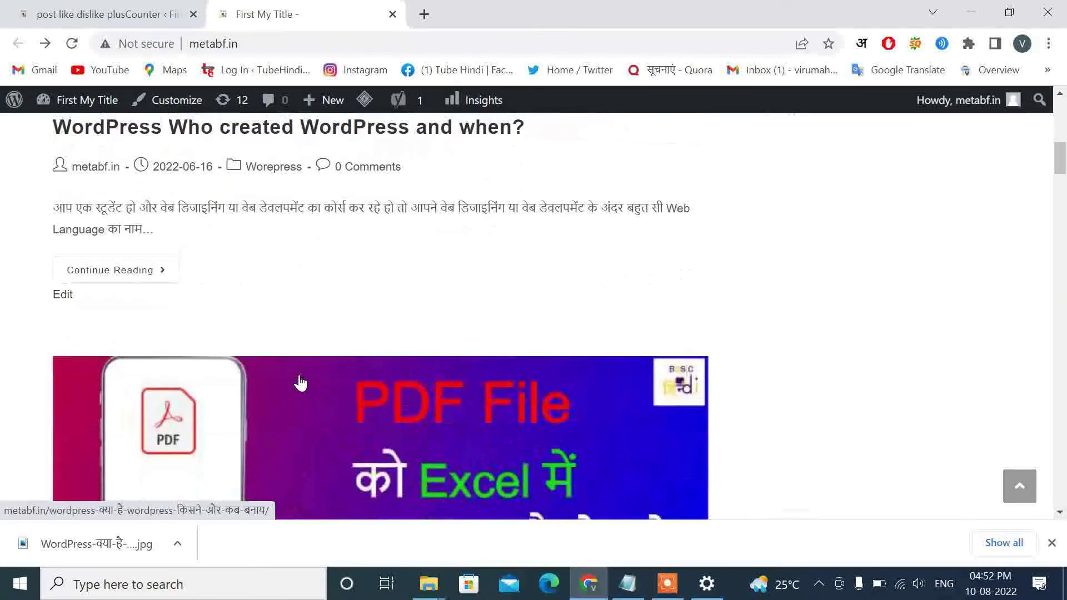
click(336, 355)
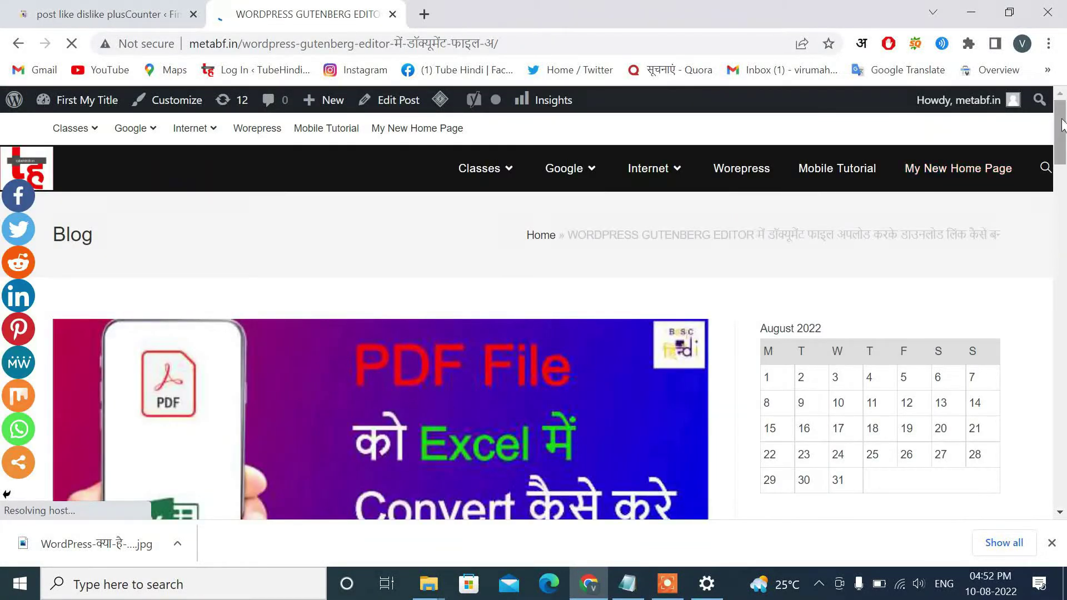
drag(1063, 125, 1062, 378)
scroll(1039, 317, up, 3)
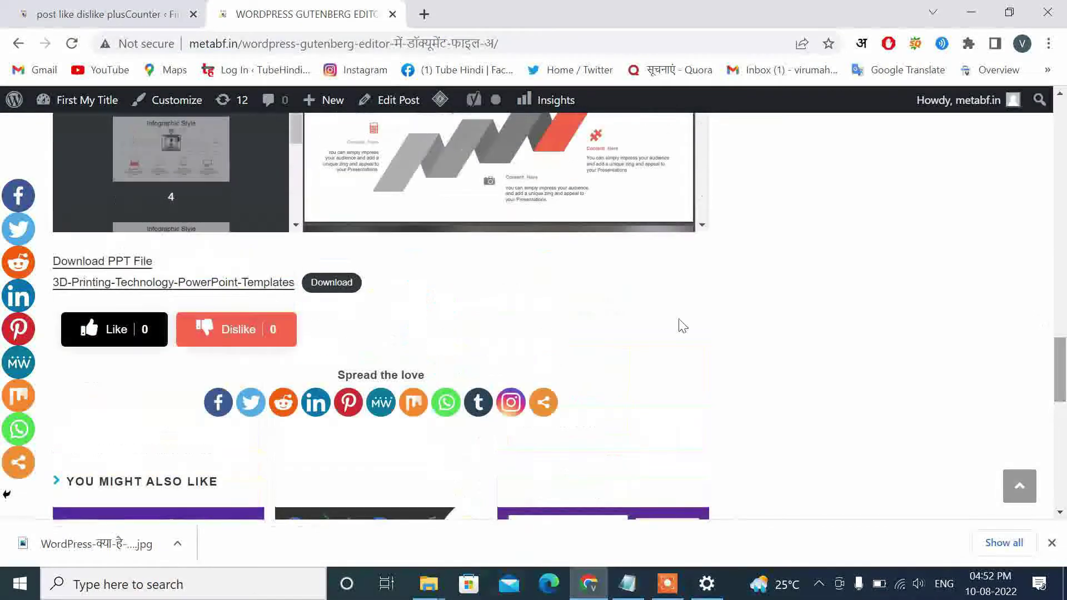
Like the WordPress Gutenberg Editor post and close the sharing popup.
click(103, 330)
click(543, 372)
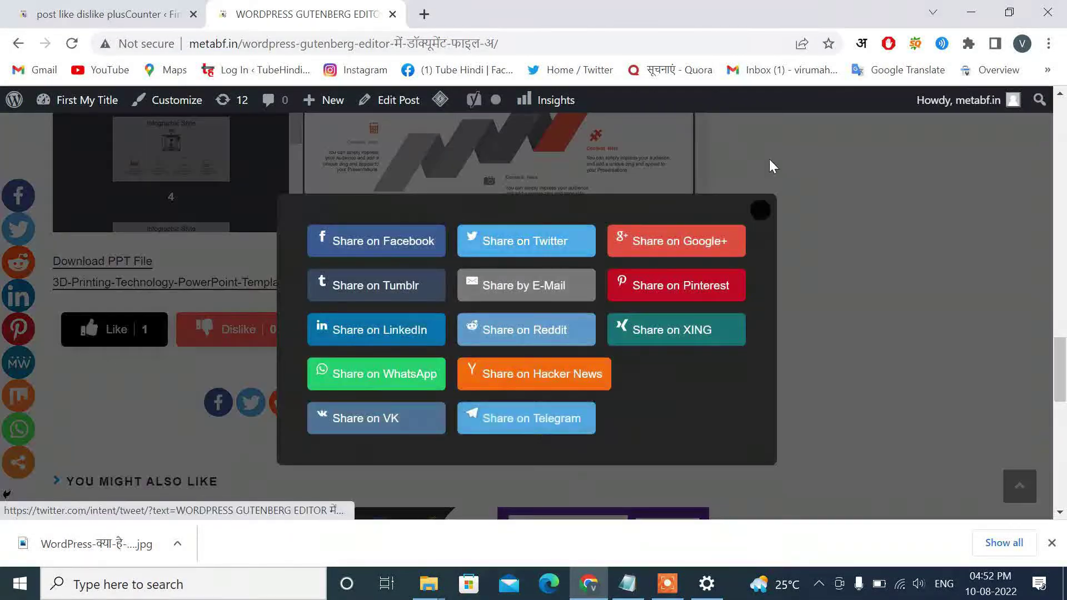
click(765, 211)
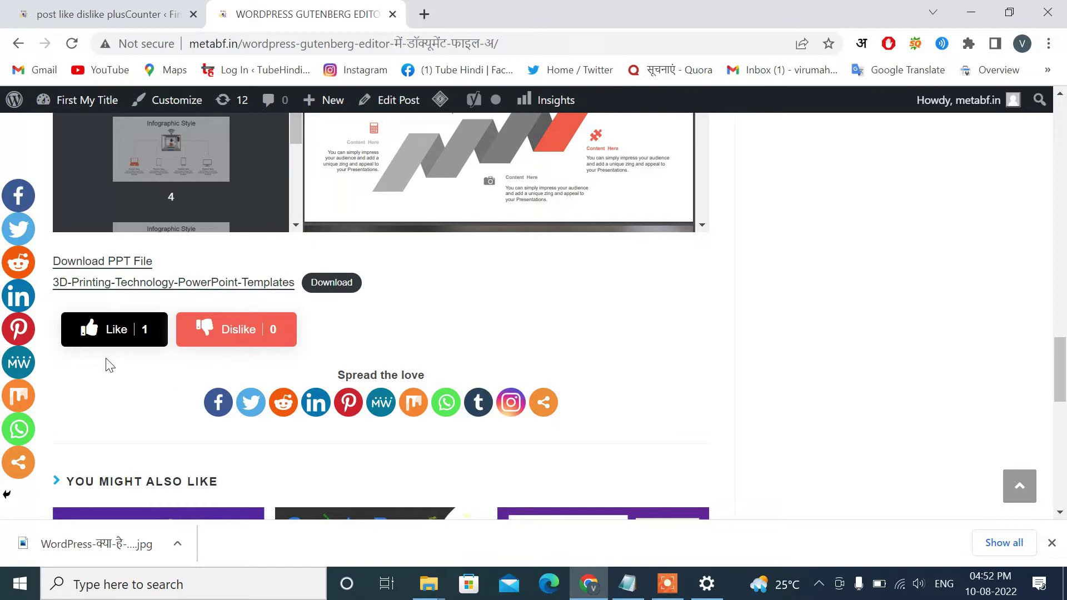
Return to the Likes & dislikes settings and open the Like button's customization form.
click(129, 8)
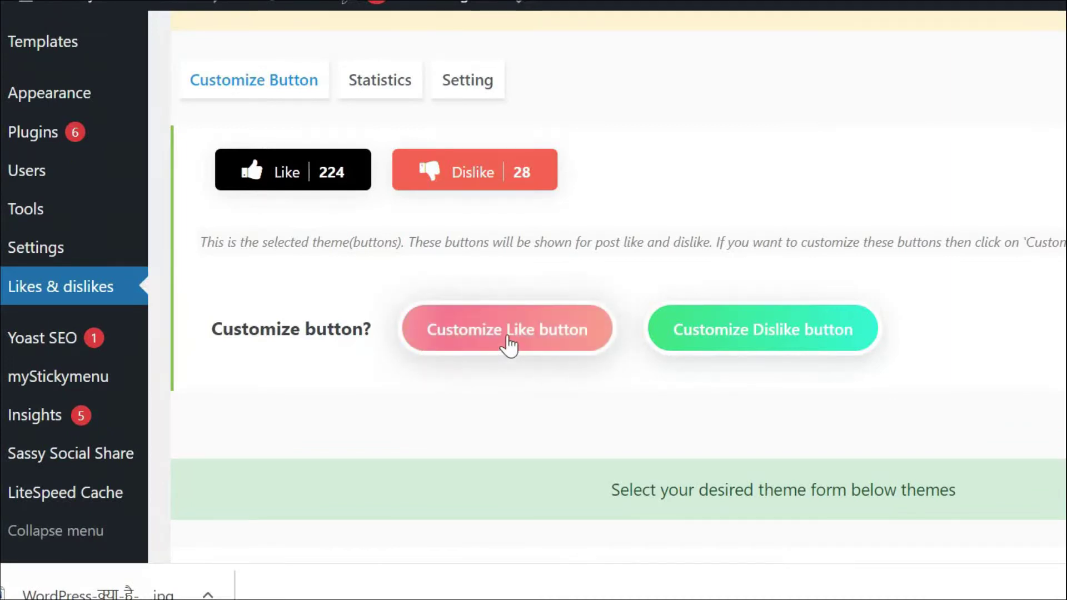
click(550, 342)
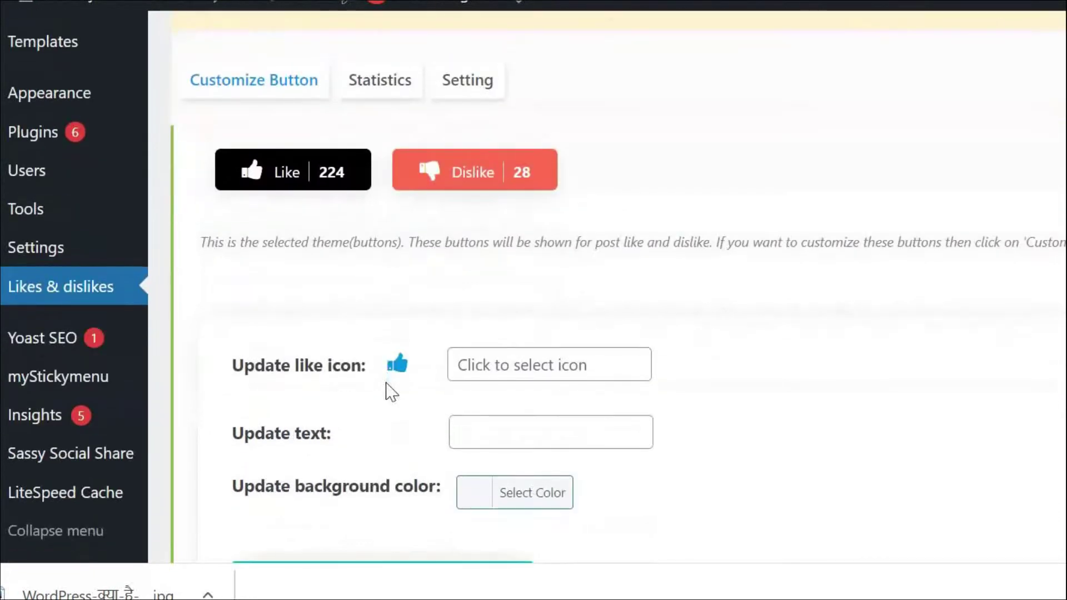
click(566, 438)
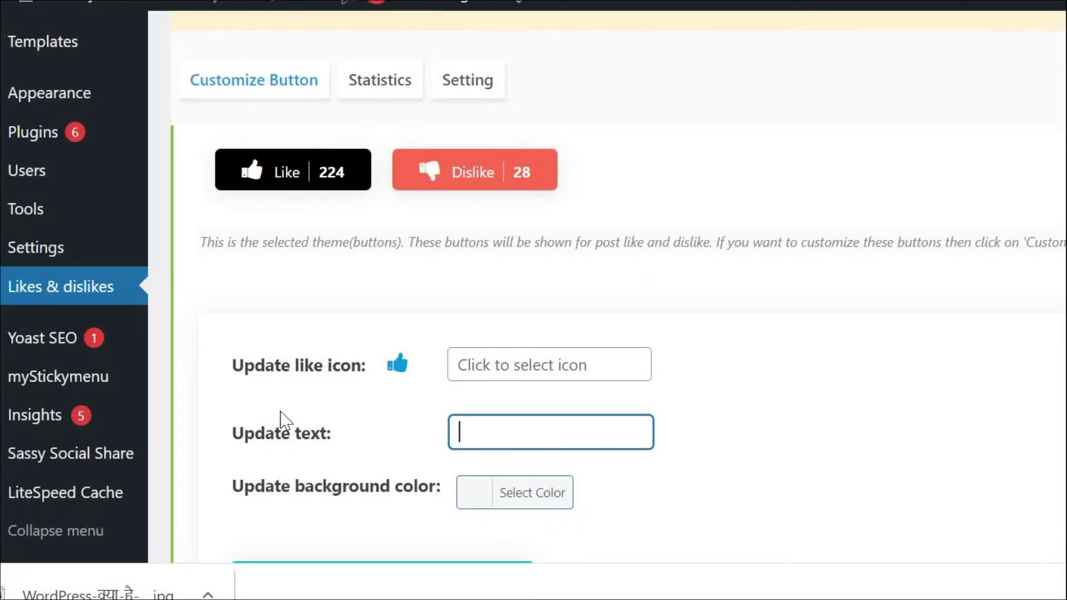
drag(234, 492, 455, 487)
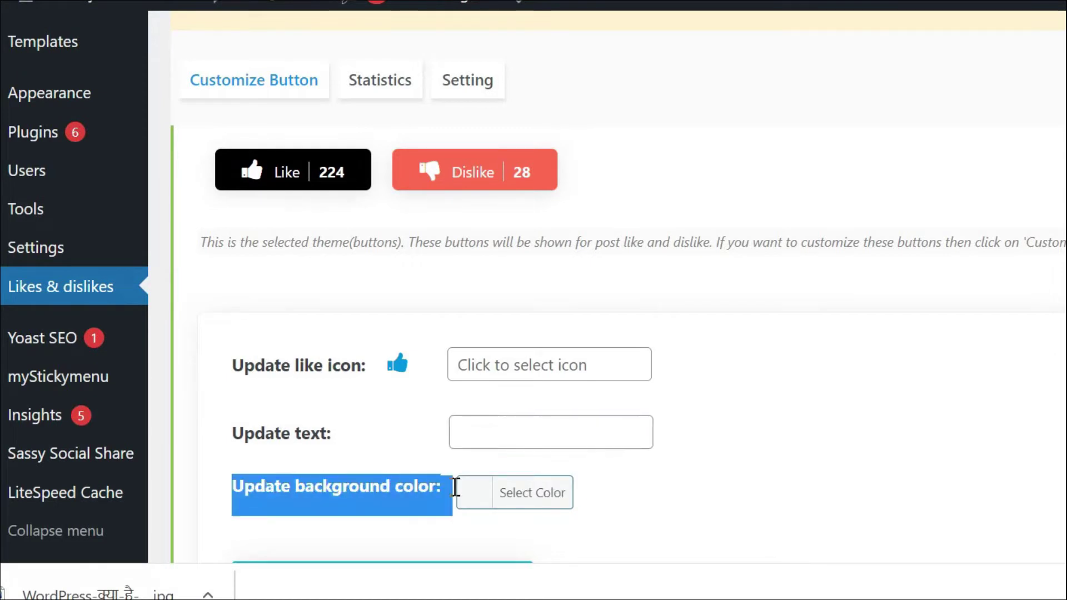
click(418, 488)
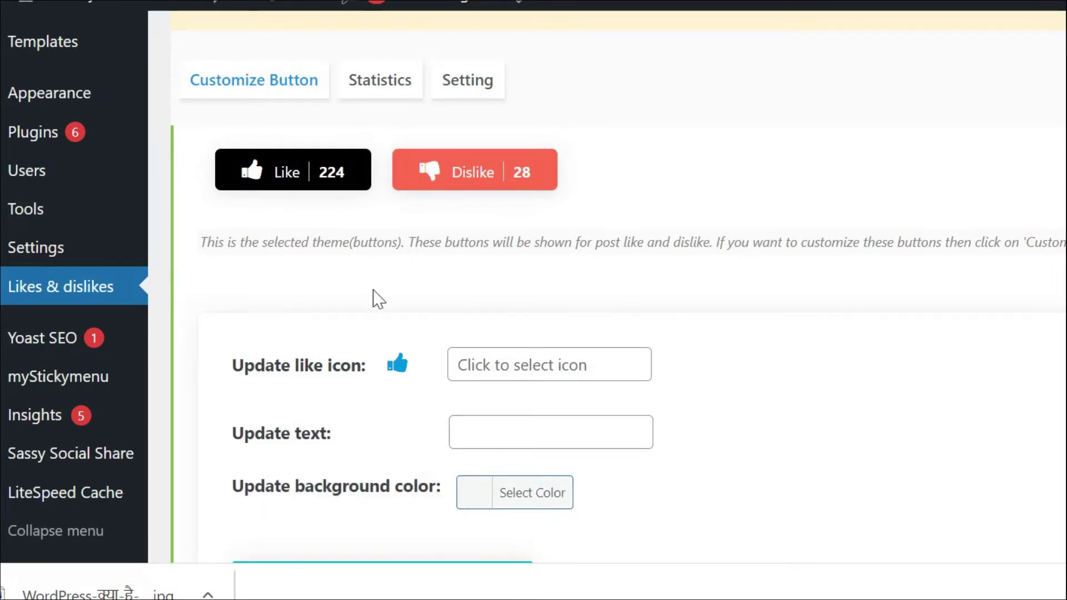
Set the Like button's background color to the green swatch, #81d742.
click(533, 494)
scroll(474, 431, down, 8)
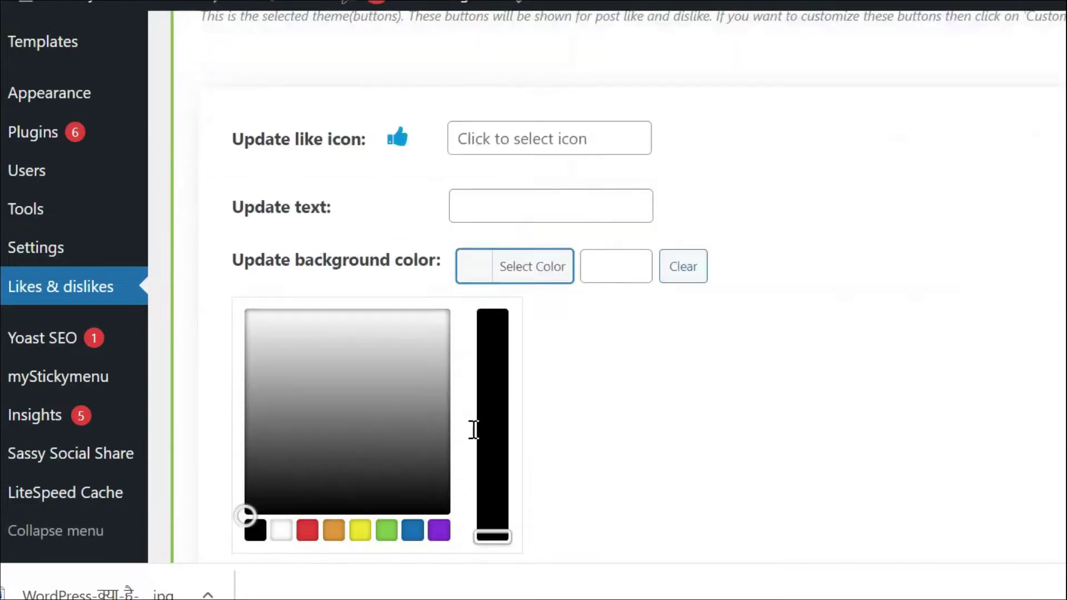
click(387, 304)
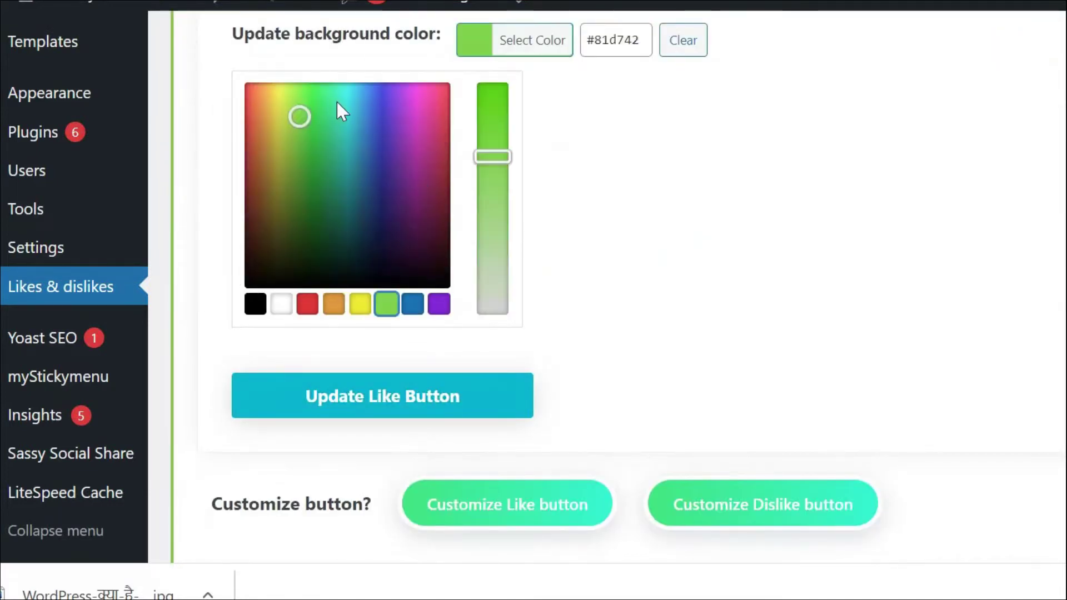
Change the Like button's background color to the brighter green #00d82e and update the button.
drag(294, 115, 321, 114)
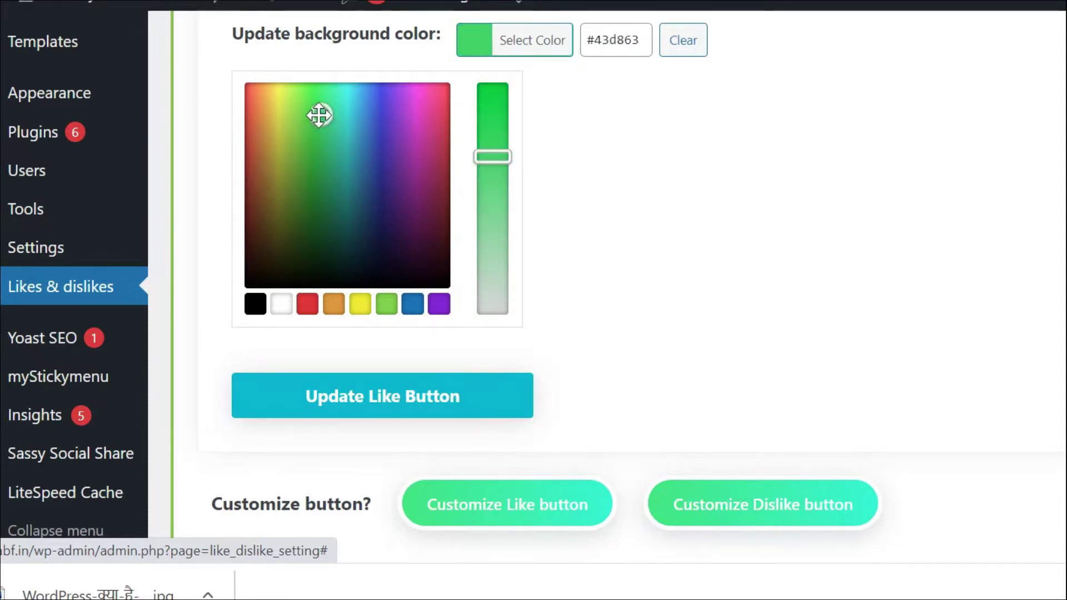
drag(495, 156, 502, 89)
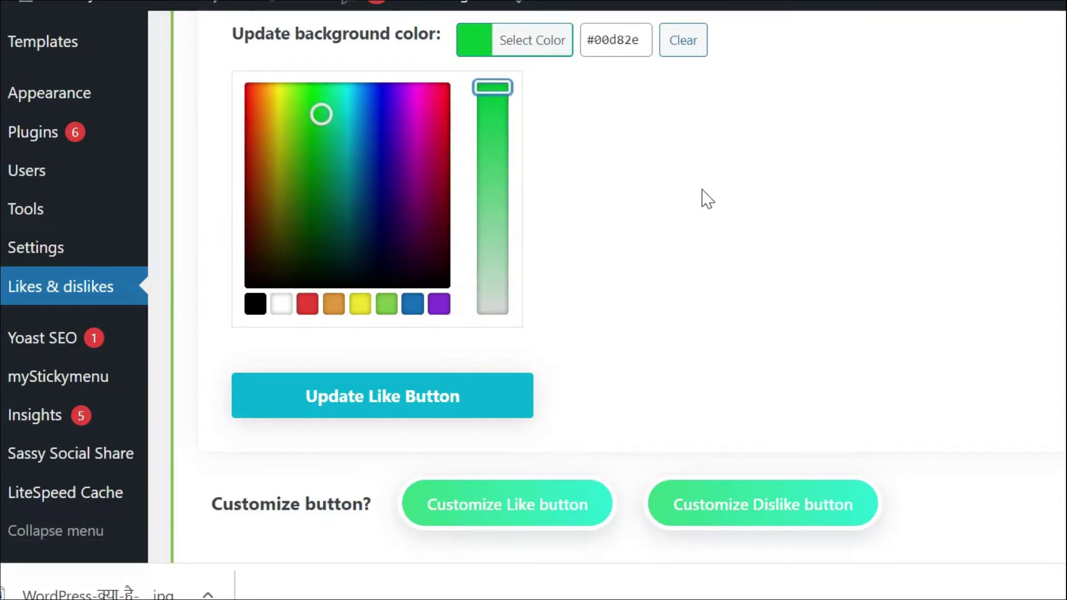
click(694, 301)
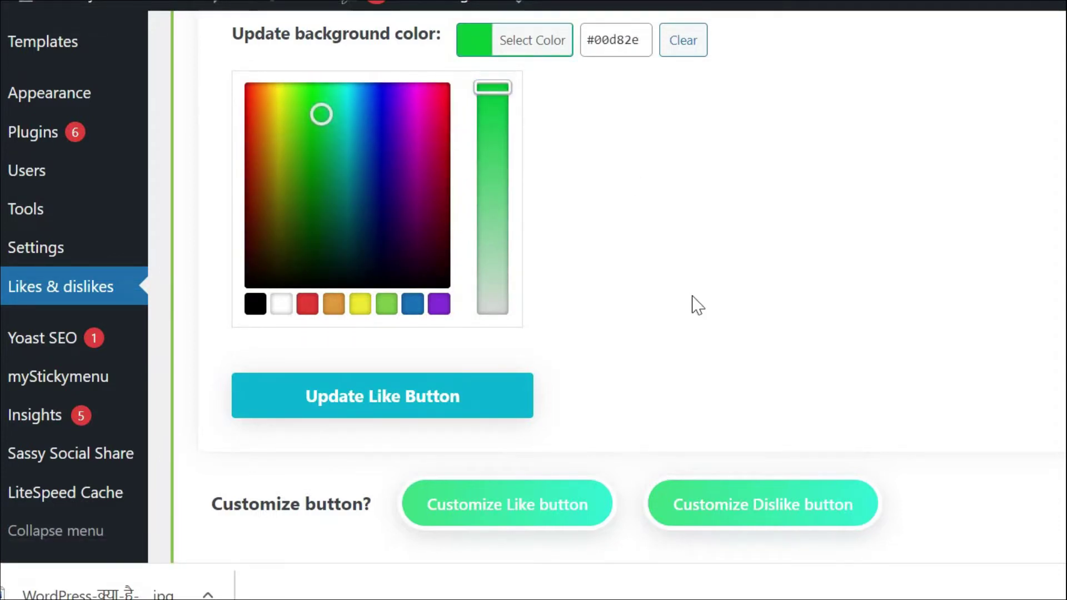
click(394, 414)
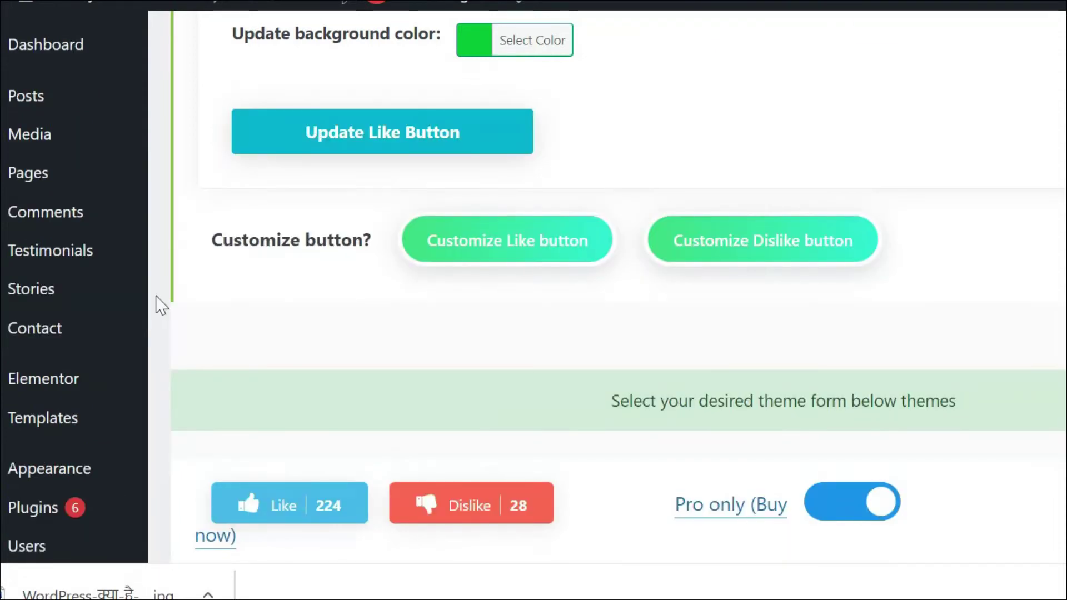
click(888, 48)
Browse the icon library for the Like button and close it without choosing an icon.
scroll(425, 209, up, 4)
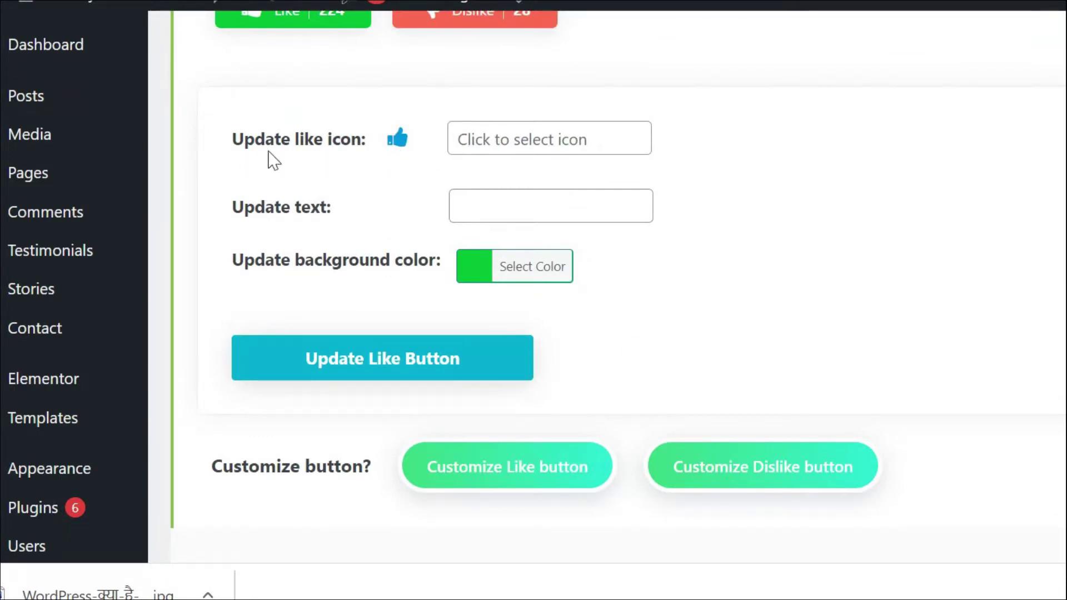
click(542, 149)
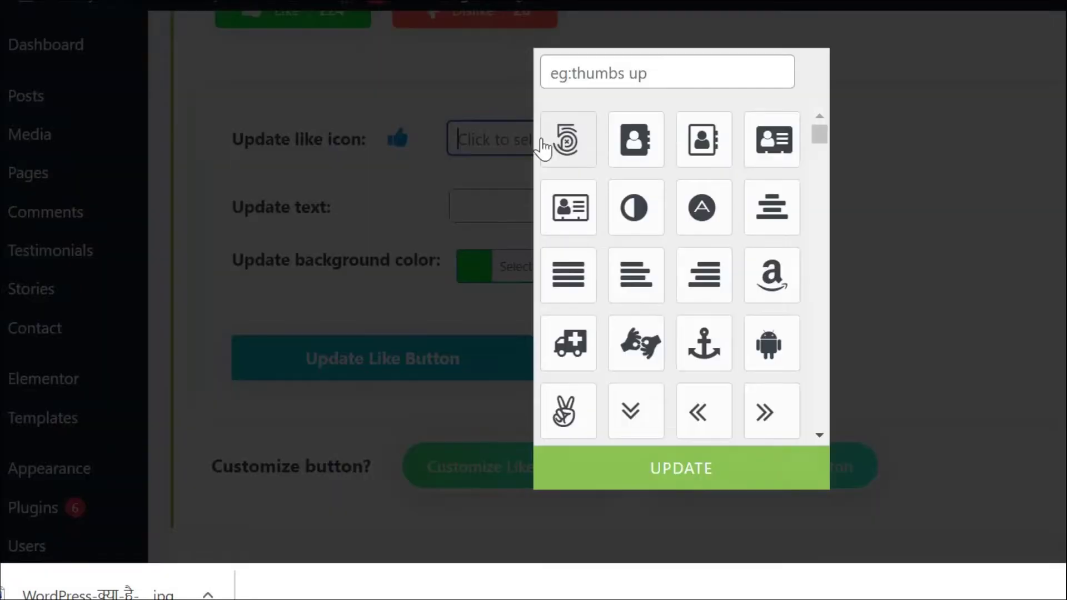
drag(825, 143, 816, 277)
scroll(812, 307, down, 5)
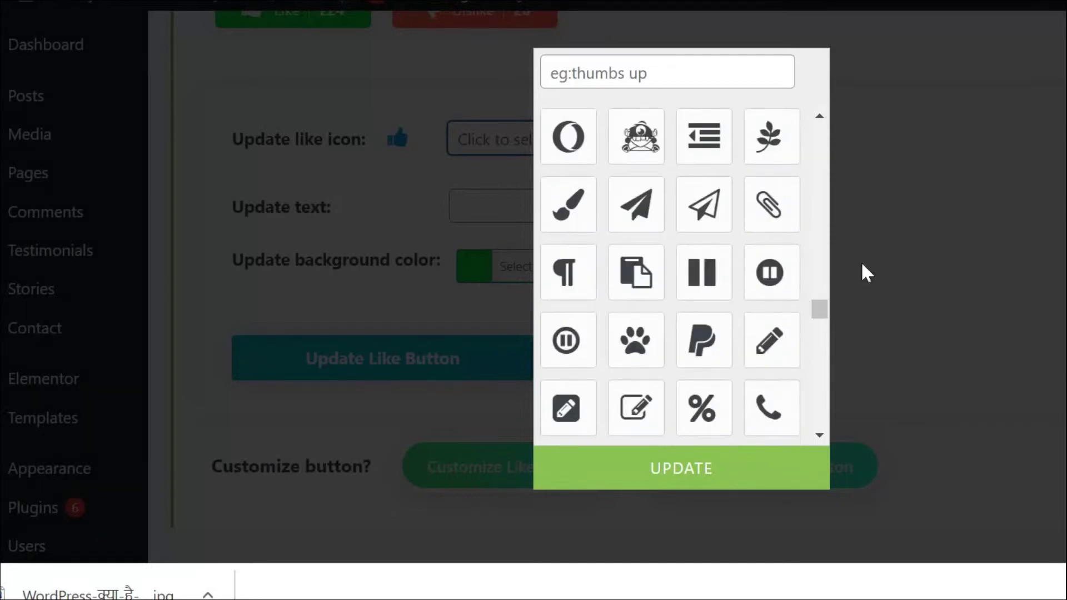
click(945, 223)
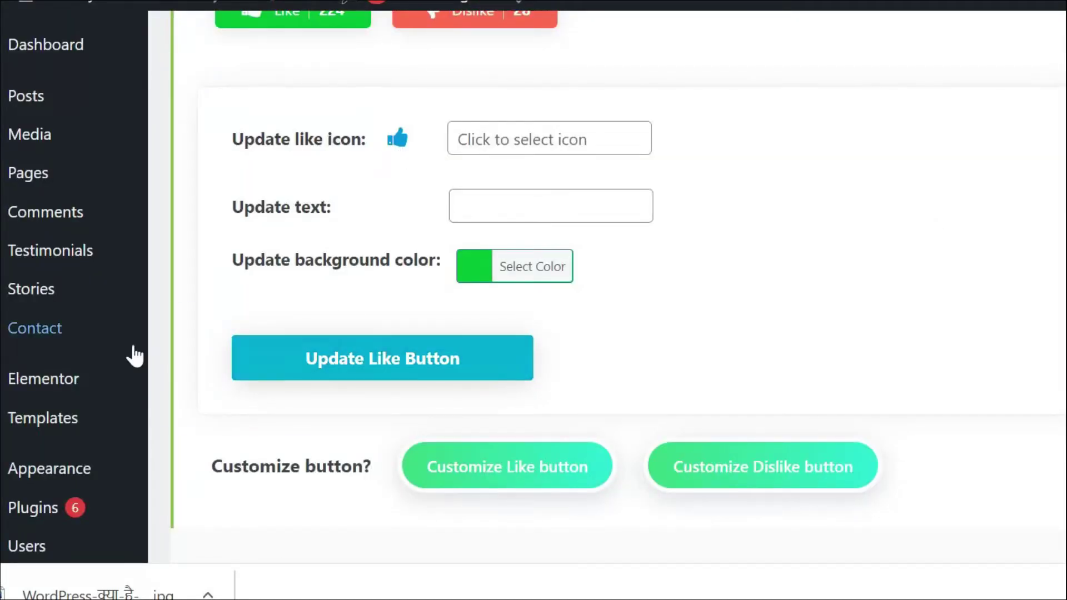
Save the Like button's settings and reload the WordPress Gutenberg Editor post to check the button's color.
mouse_move(135, 356)
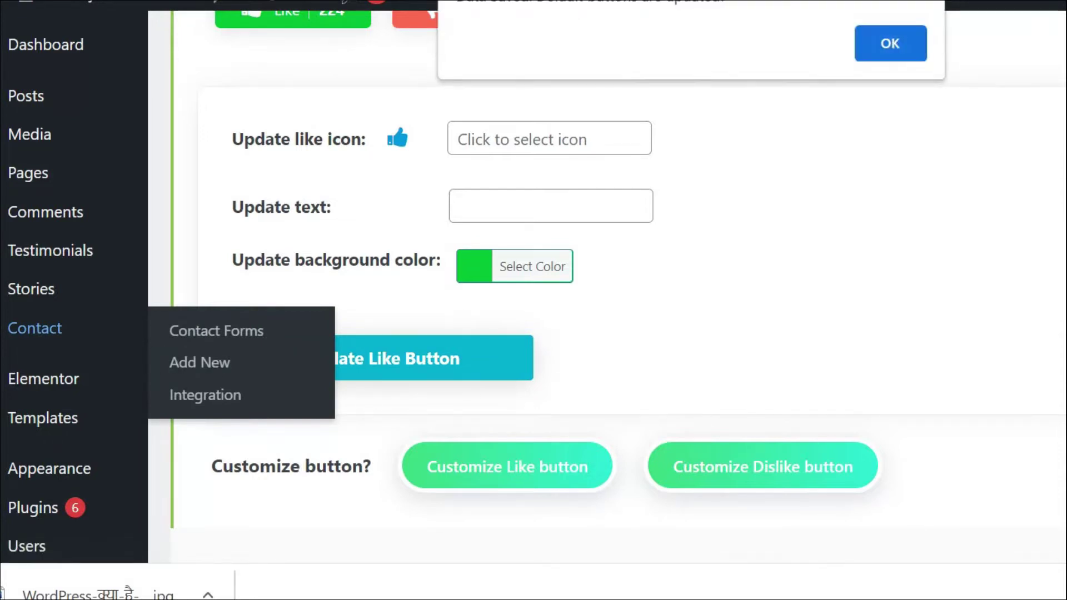
key(Return)
click(212, 10)
click(72, 44)
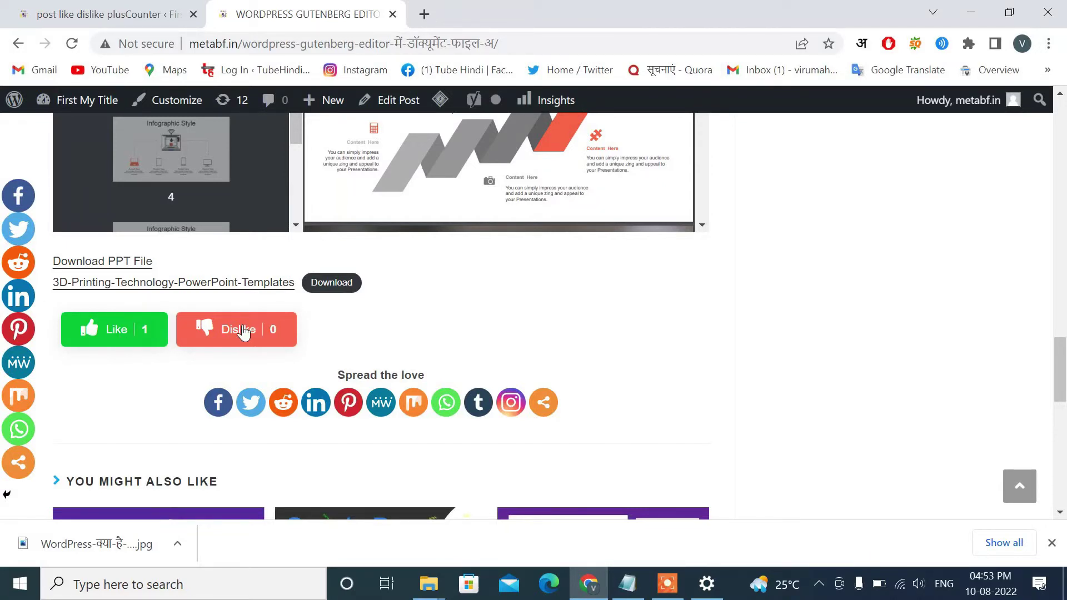
Return to the Likes & dislikes settings and set the Dislike button's background color to black, #000000.
click(106, 12)
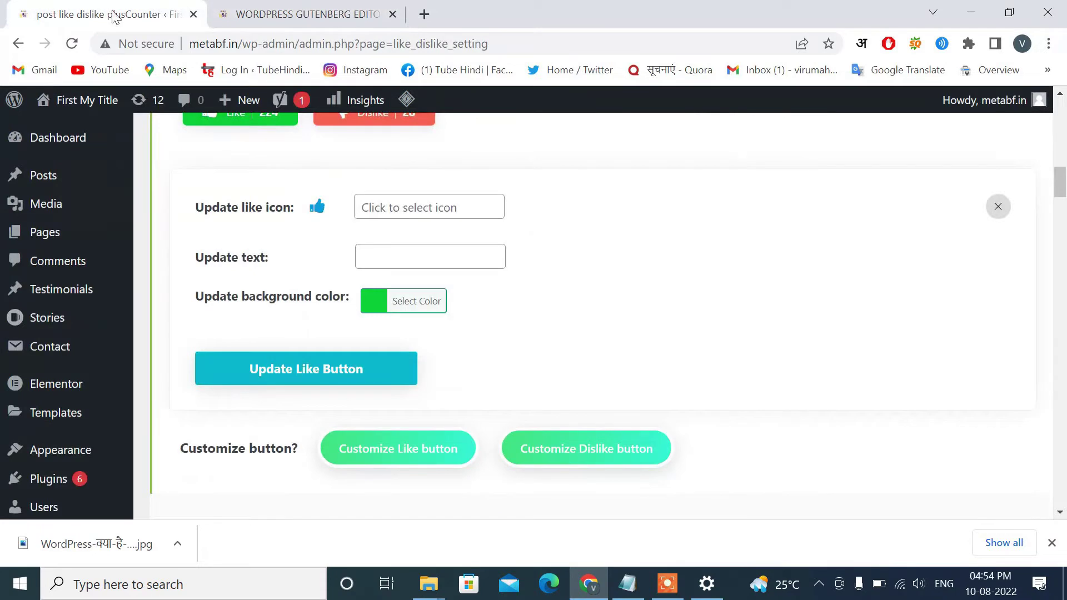
scroll(496, 299, up, 3)
scroll(517, 305, down, 3)
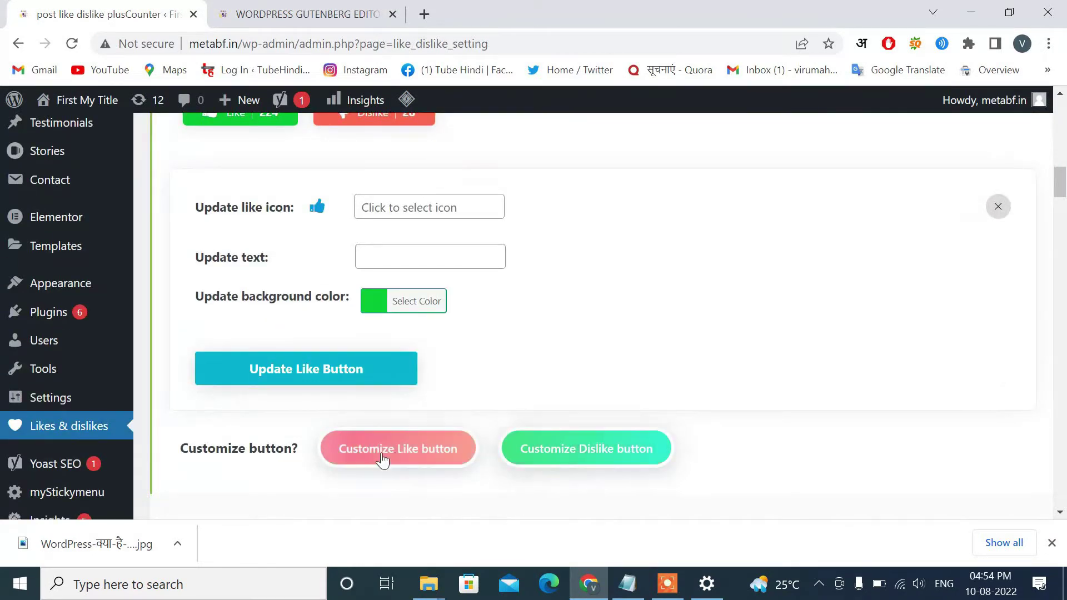
click(562, 451)
click(406, 302)
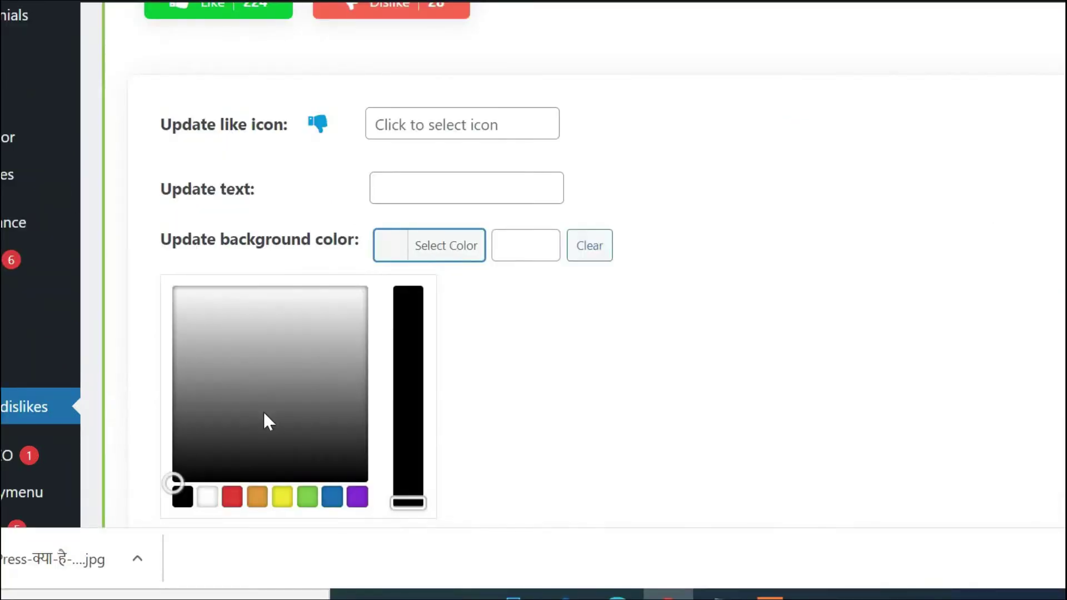
click(183, 501)
drag(426, 400, 441, 298)
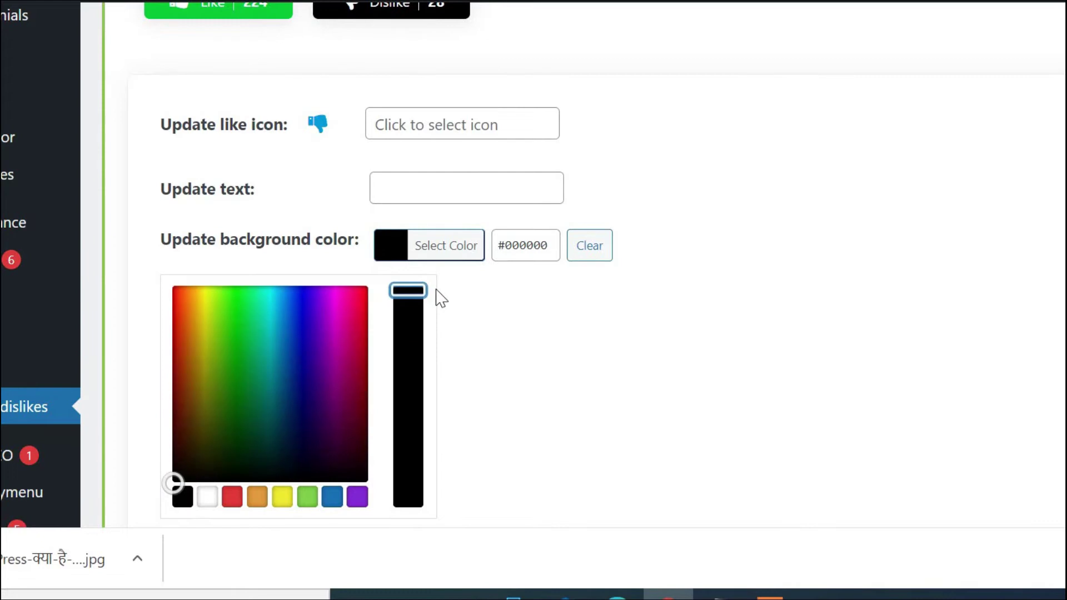
View the Dislike button's icon library and close it without choosing an icon.
click(474, 128)
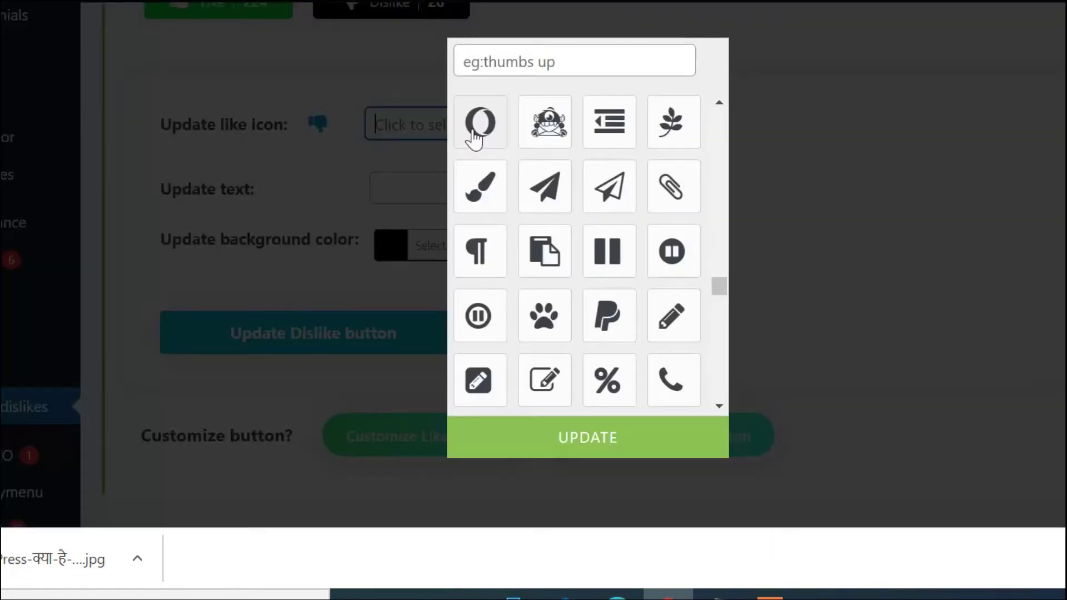
click(408, 125)
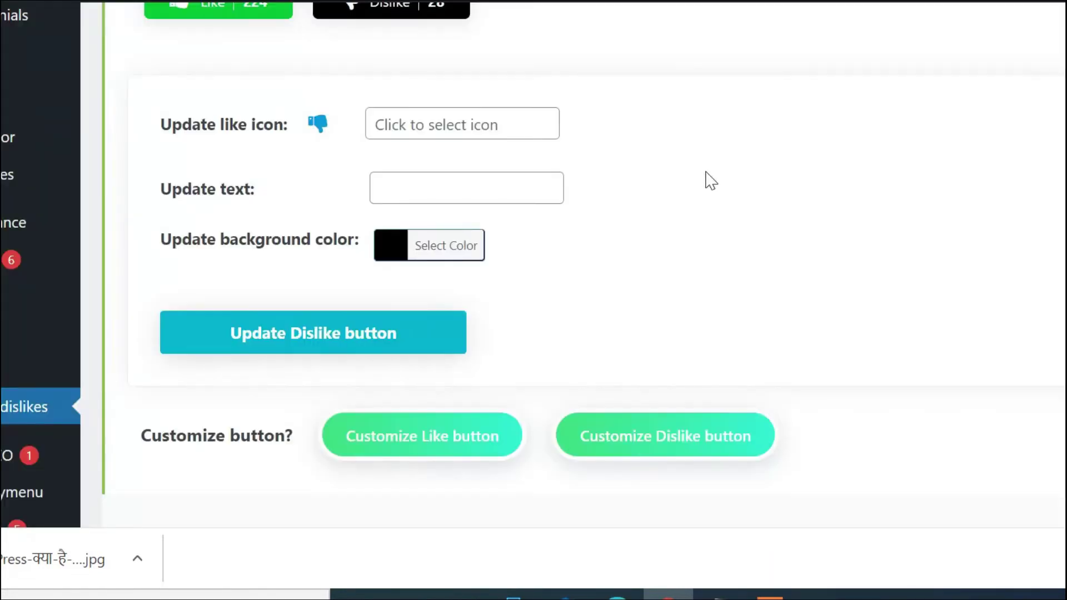
click(475, 125)
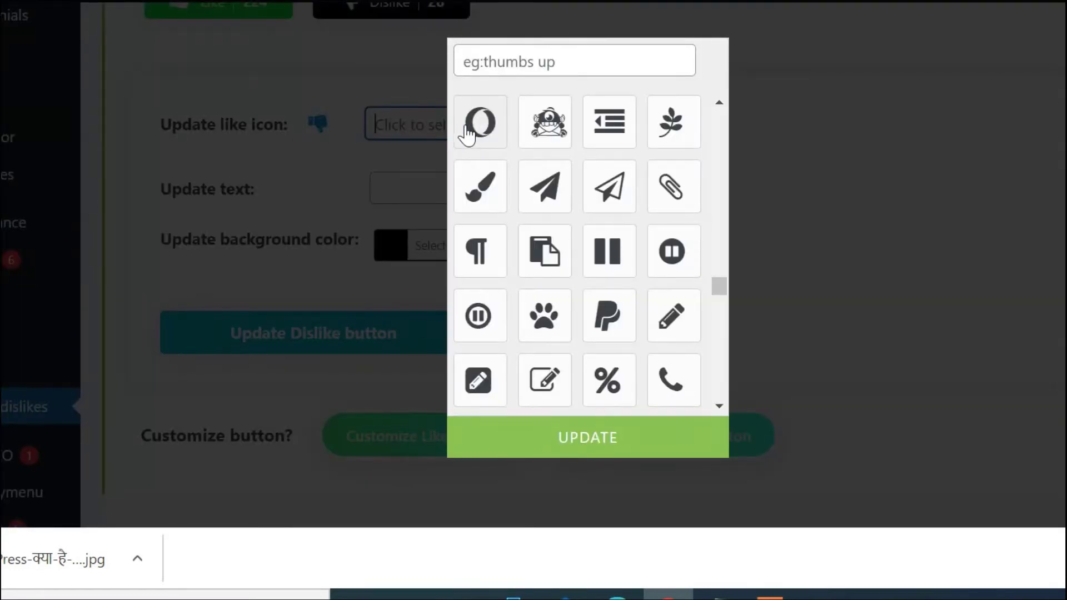
click(376, 85)
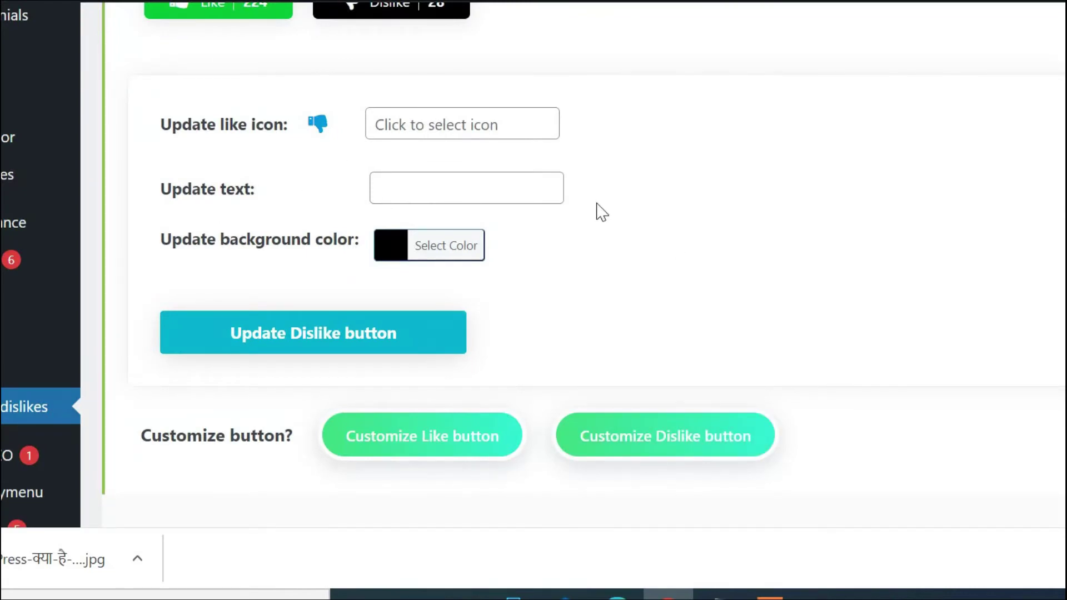
Update the Dislike button with its black background and reload the post to check it.
scroll(625, 191, up, 2)
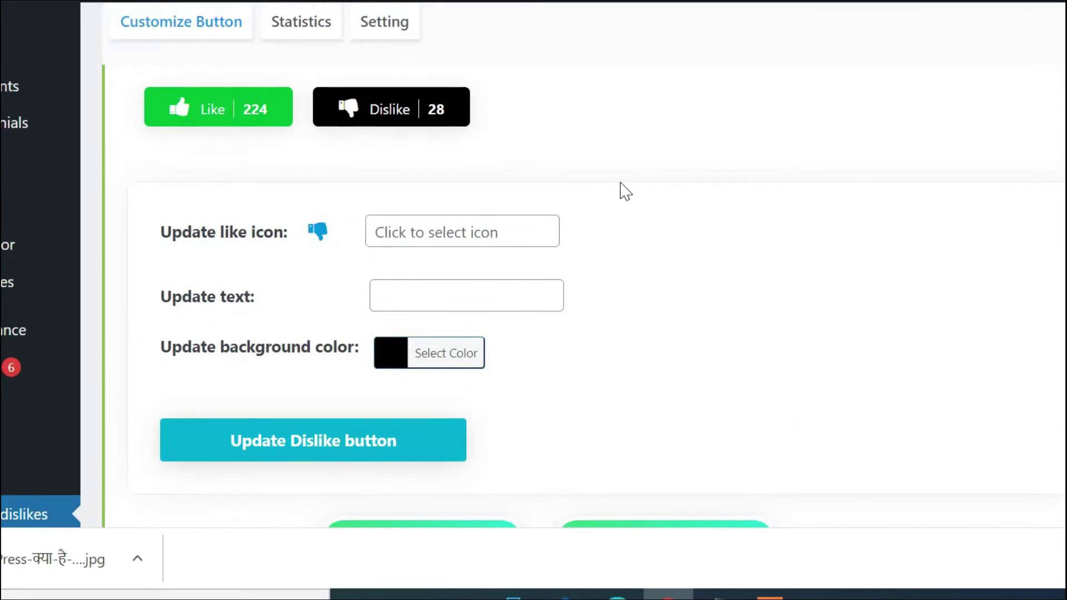
scroll(571, 277, down, 2)
click(315, 344)
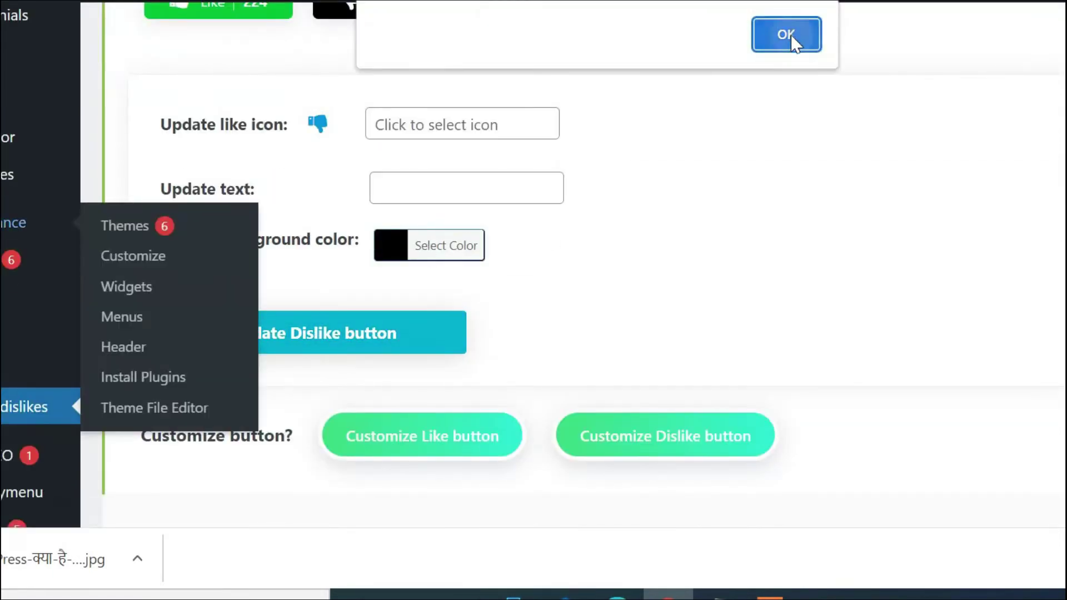
click(786, 35)
key(ctrl+Tab)
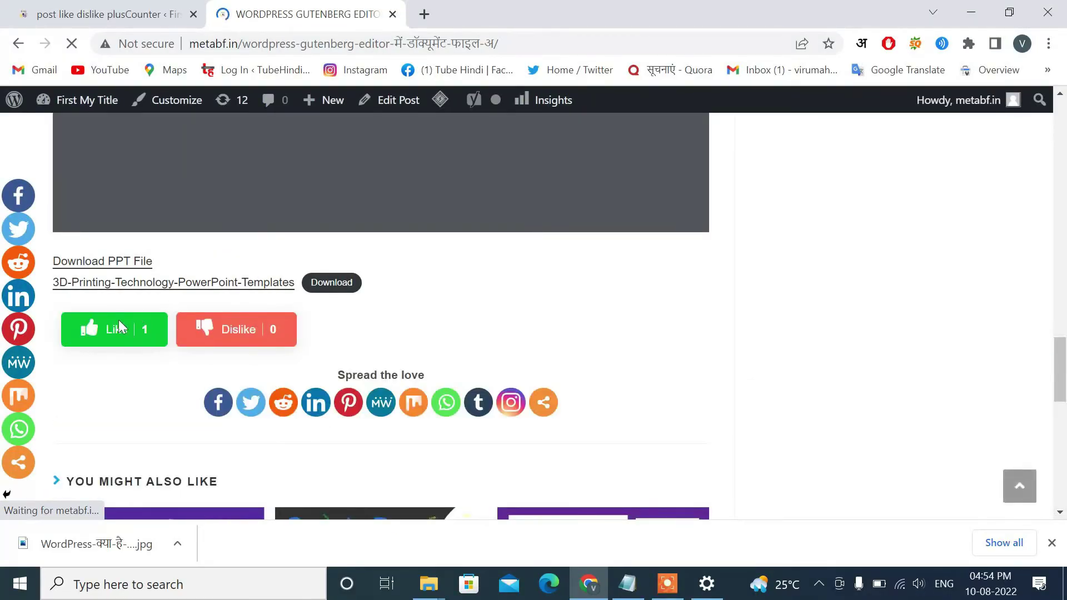
Return to the Likes & dislikes settings, update the Dislike button again and reload the post.
key(ctrl+Tab)
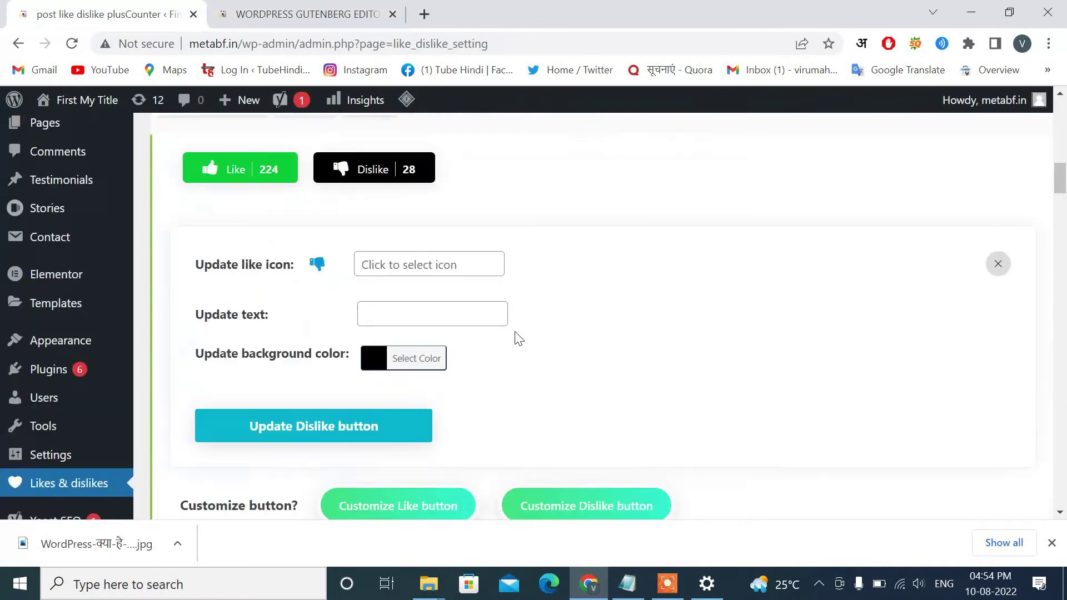
scroll(519, 339, up, 1)
click(353, 453)
click(680, 142)
scroll(605, 241, down, 5)
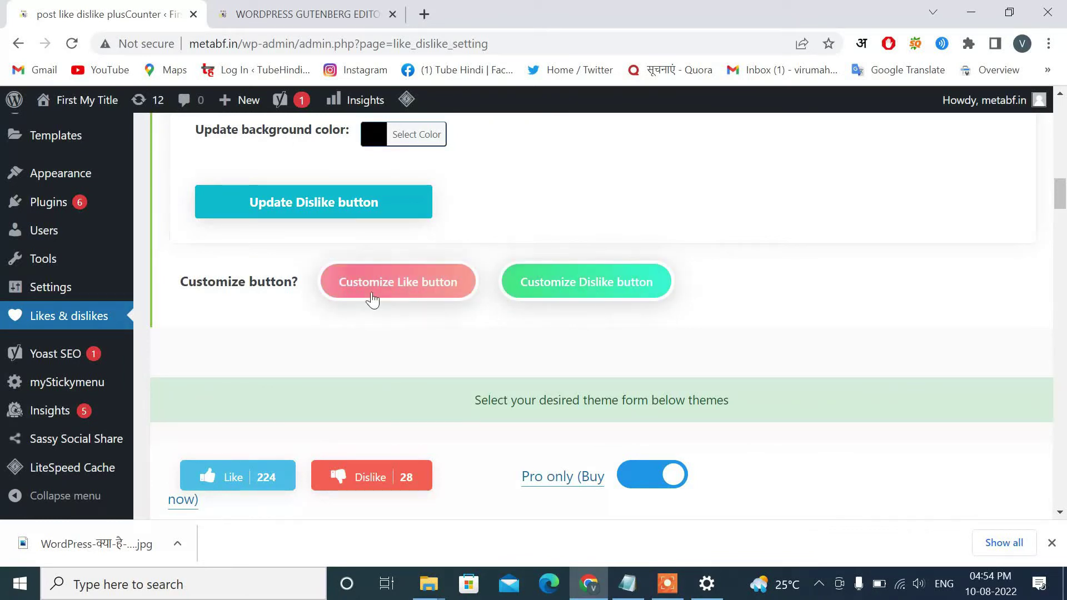
scroll(398, 246, up, 7)
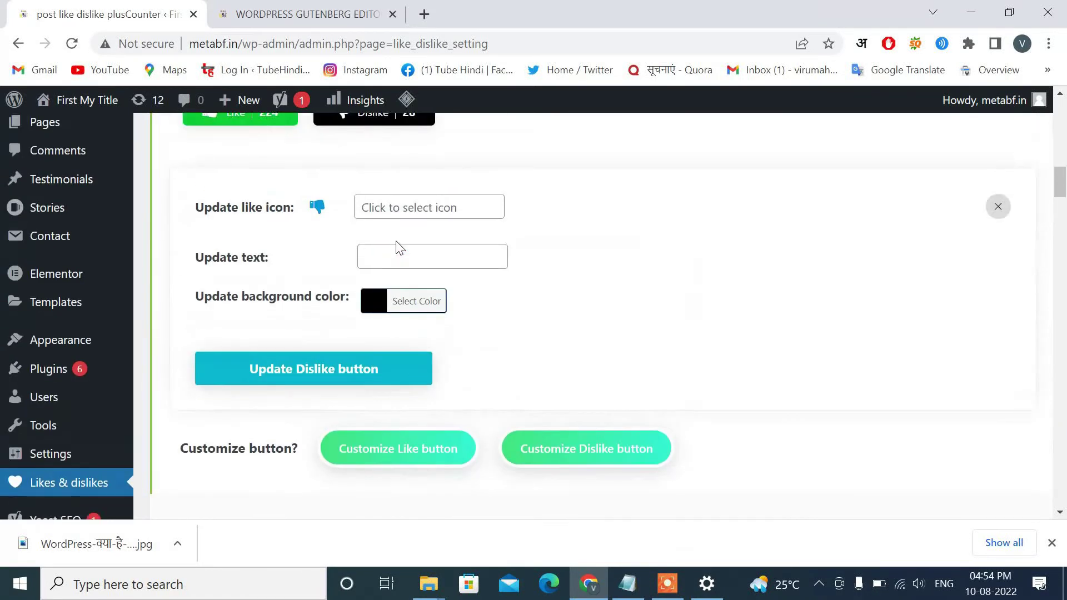
scroll(399, 246, down, 3)
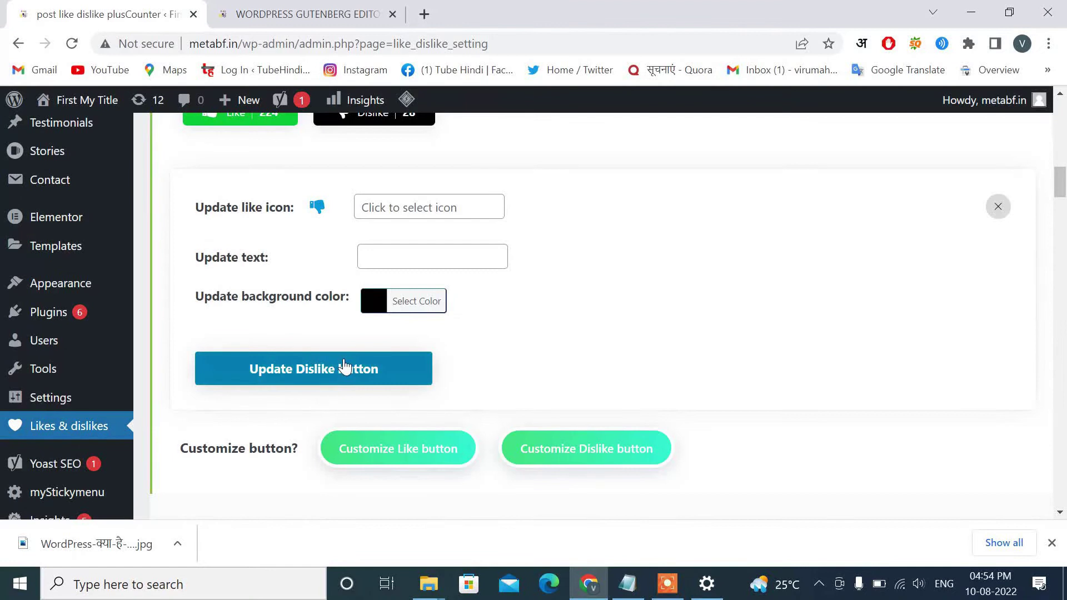
click(345, 367)
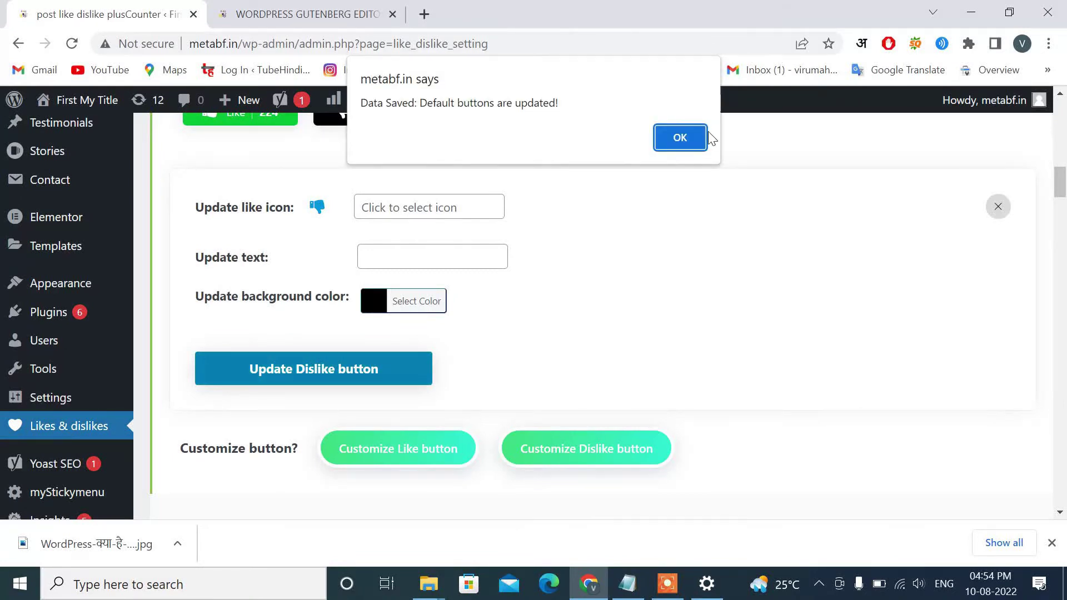
click(278, 16)
click(71, 43)
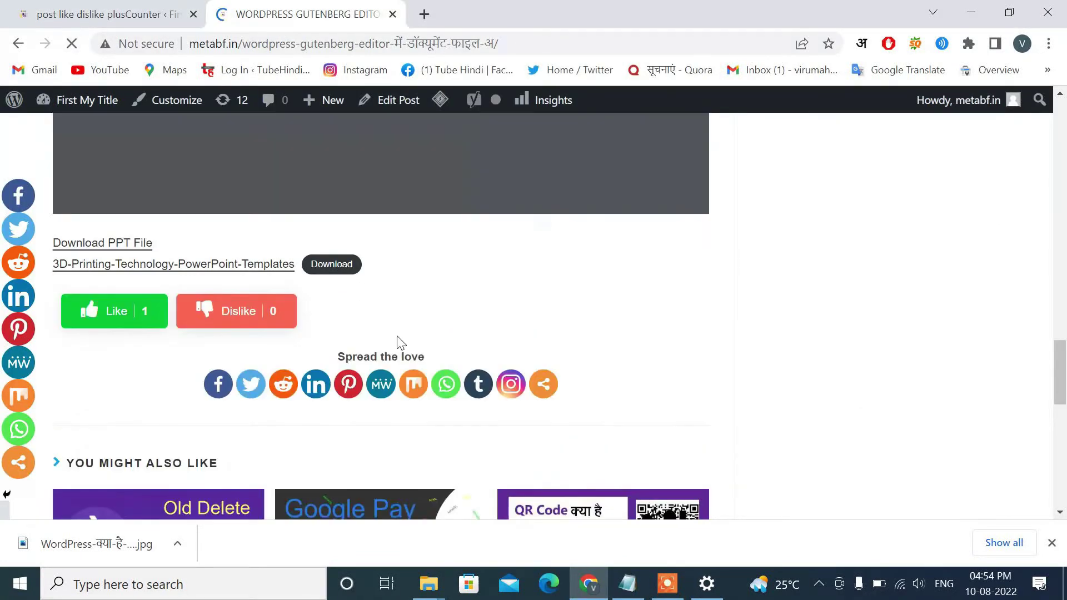
Copy the post's address, open it in an incognito window and find the buttons below the download links.
click(329, 43)
key(ctrl+c)
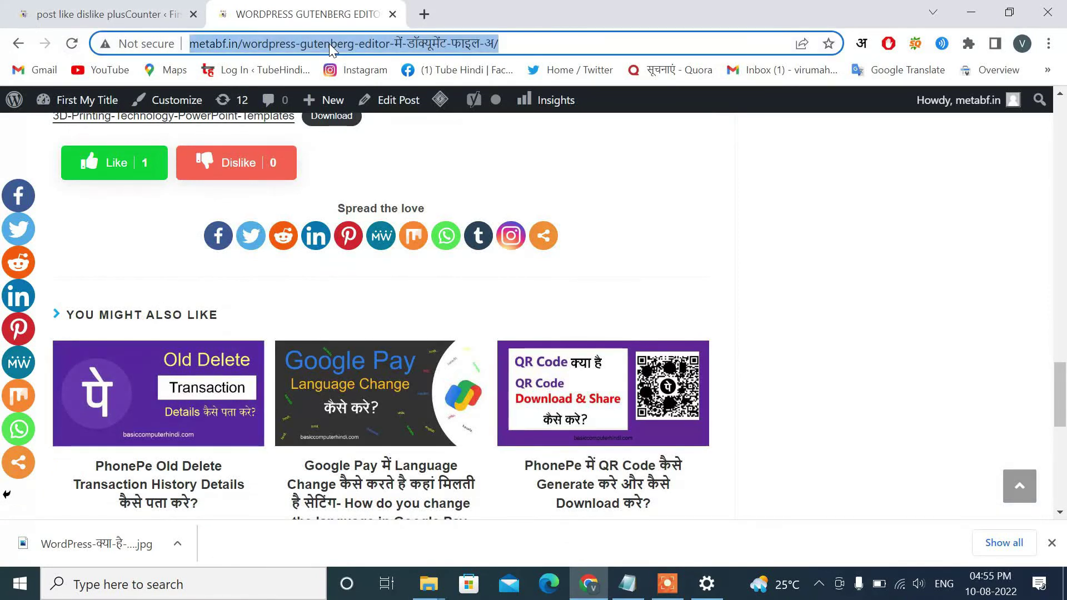
click(1053, 46)
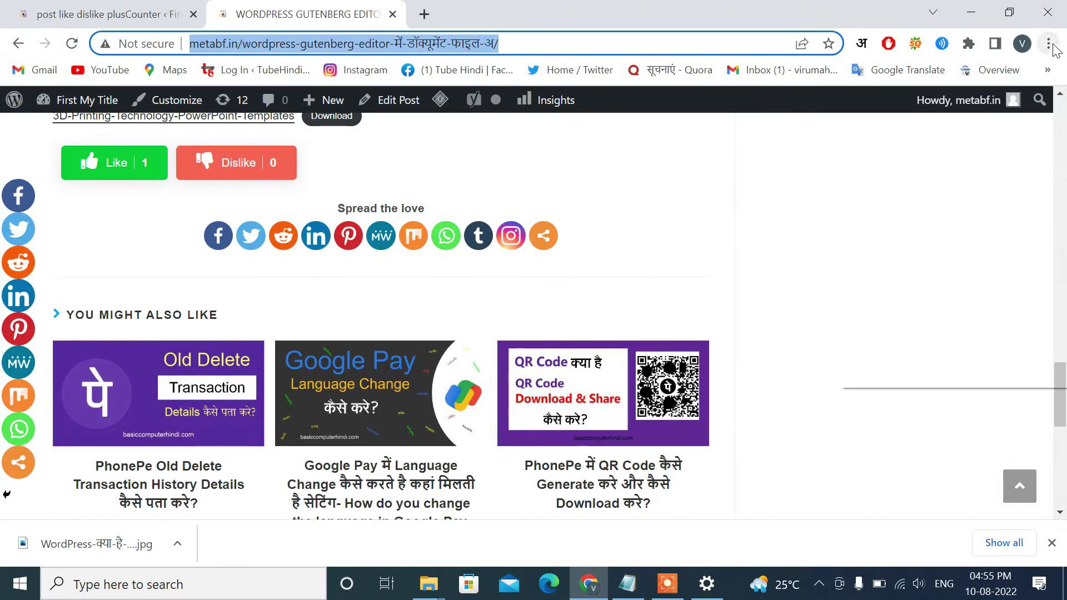
click(1018, 105)
key(ctrl+v)
key(Return)
scroll(1037, 413, down, 10)
scroll(1038, 413, down, 2)
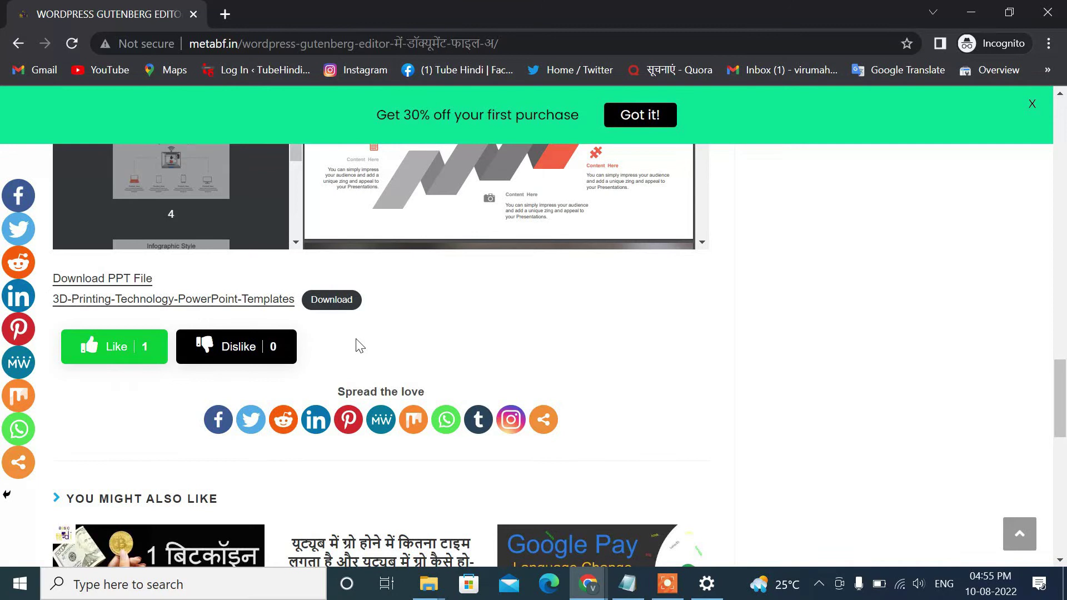
Test the Dislike and Like buttons on the incognito post, closing the Tumblr tab, discount banner and sharing popup.
click(258, 352)
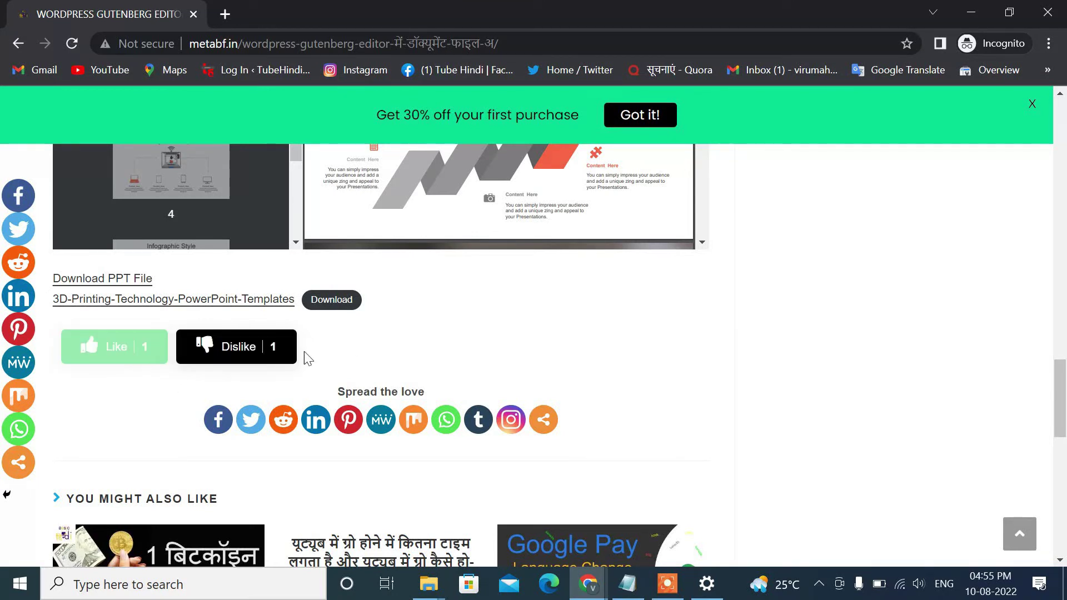
click(334, 340)
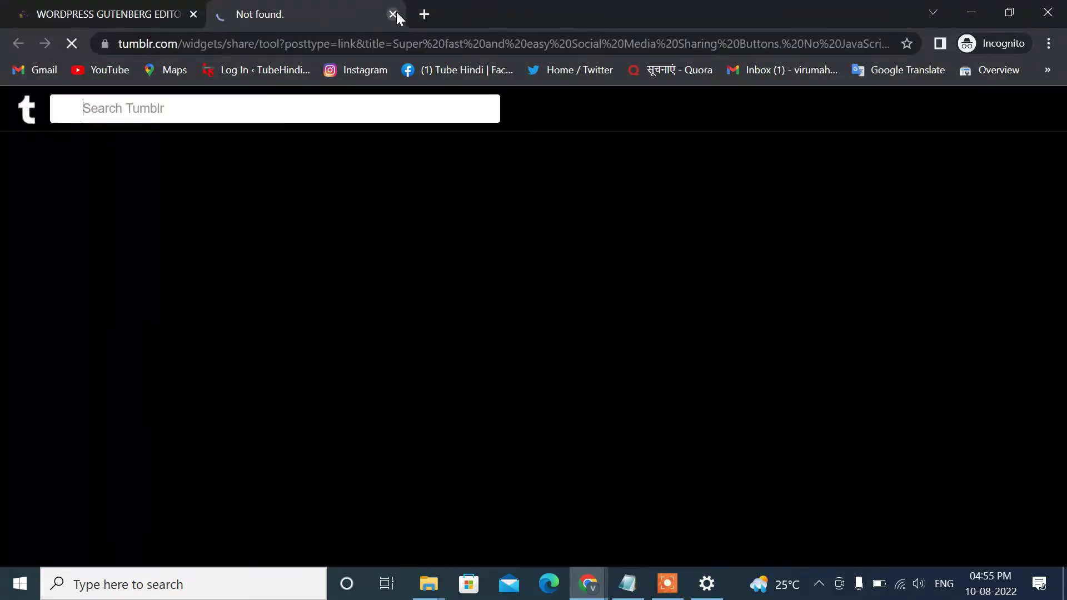
click(394, 14)
click(1029, 108)
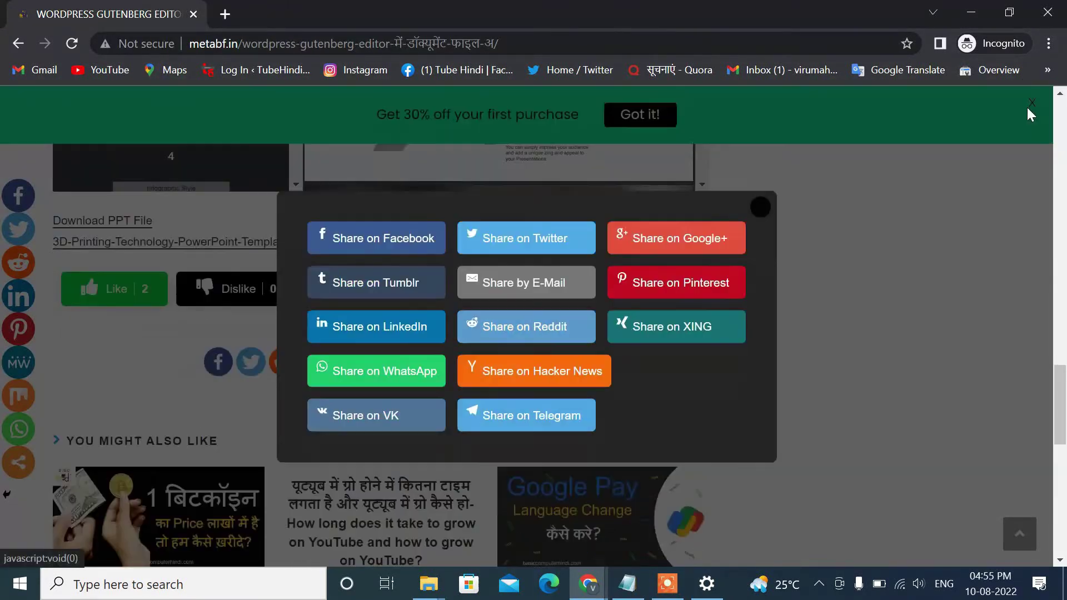
click(761, 209)
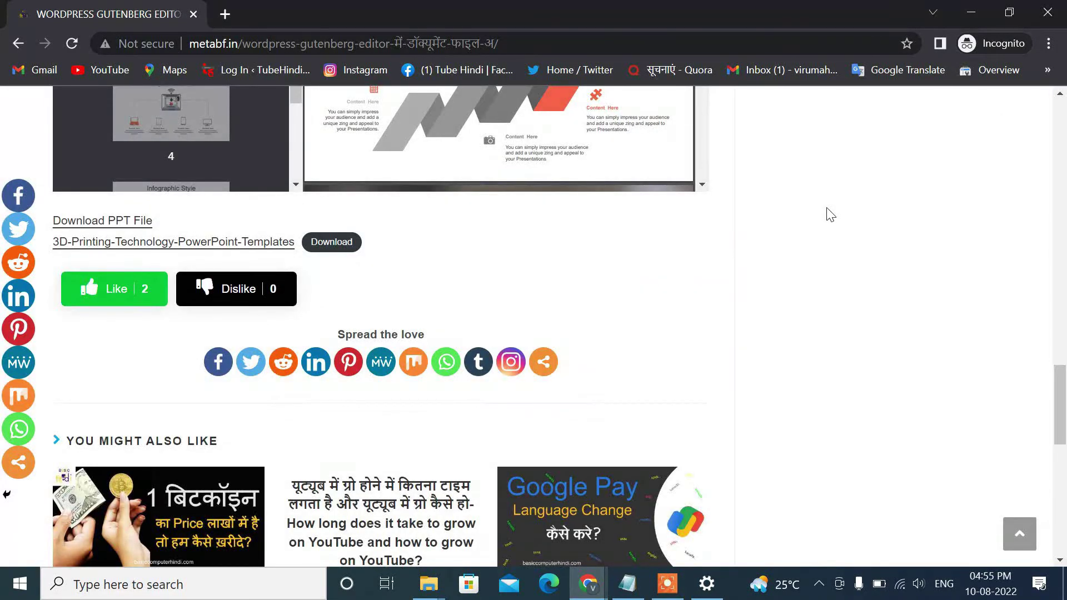
Minimize the incognito window and return to the Likes & dislikes settings.
click(970, 12)
click(84, 14)
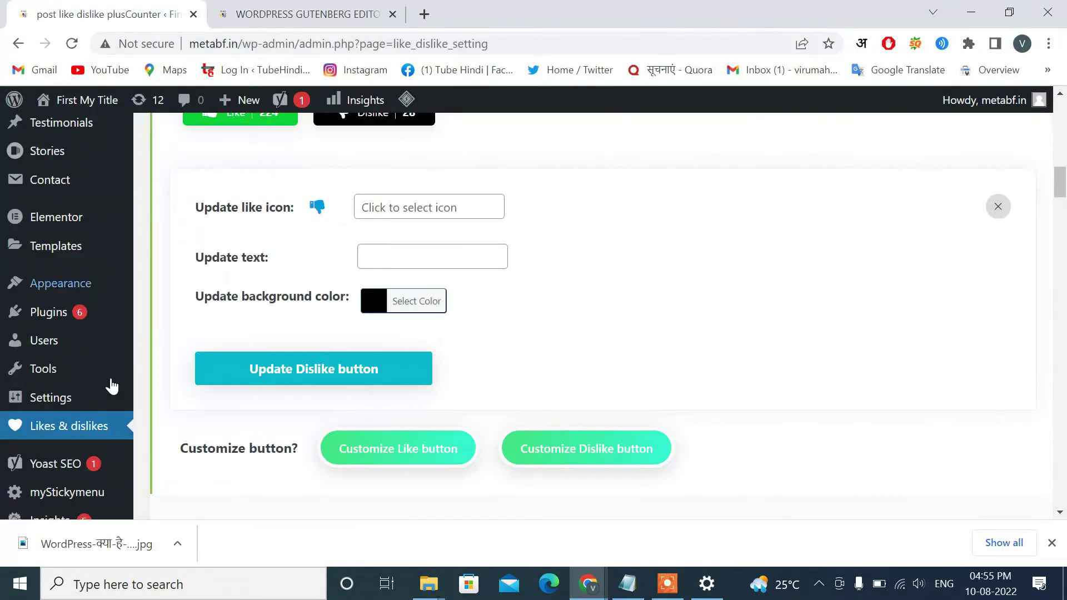
Find the Like dislike counter plugin among the installed plugins and return to the post showing the Like and Dislike buttons.
mouse_move(67, 313)
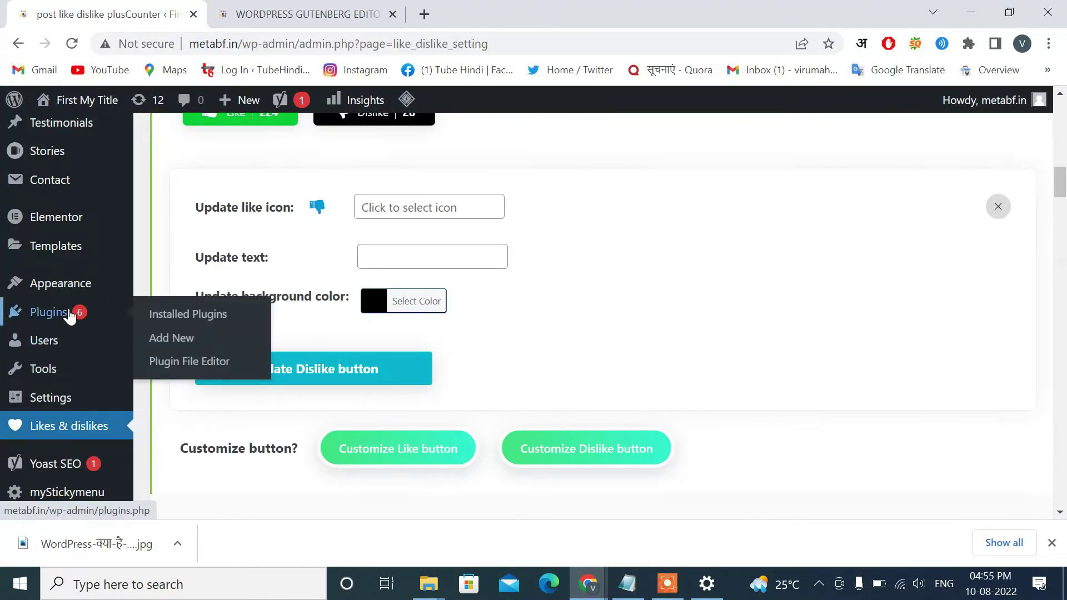
click(174, 319)
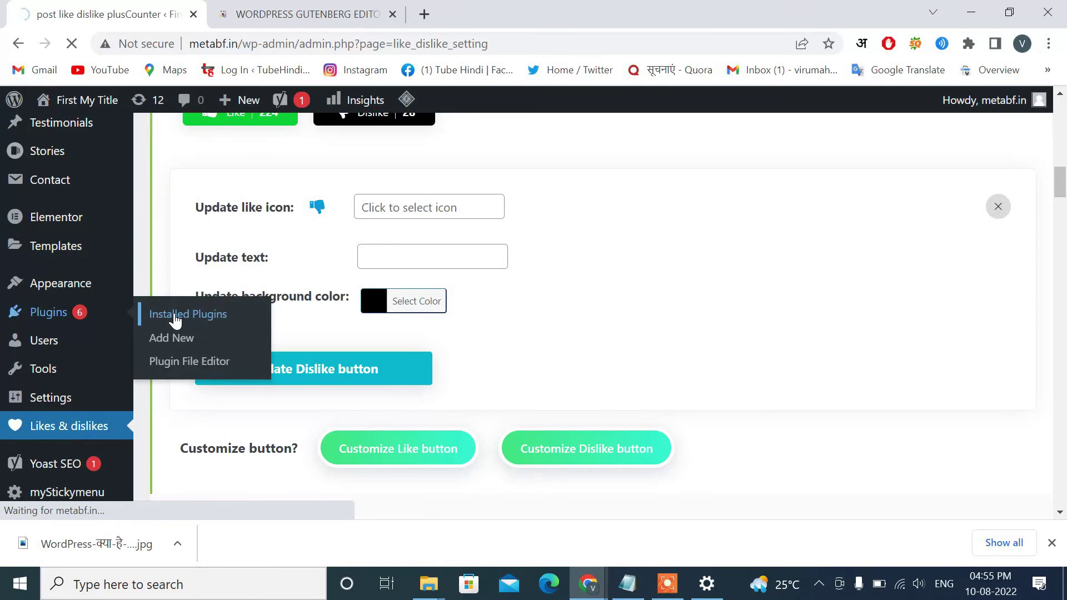
scroll(266, 391, down, 5)
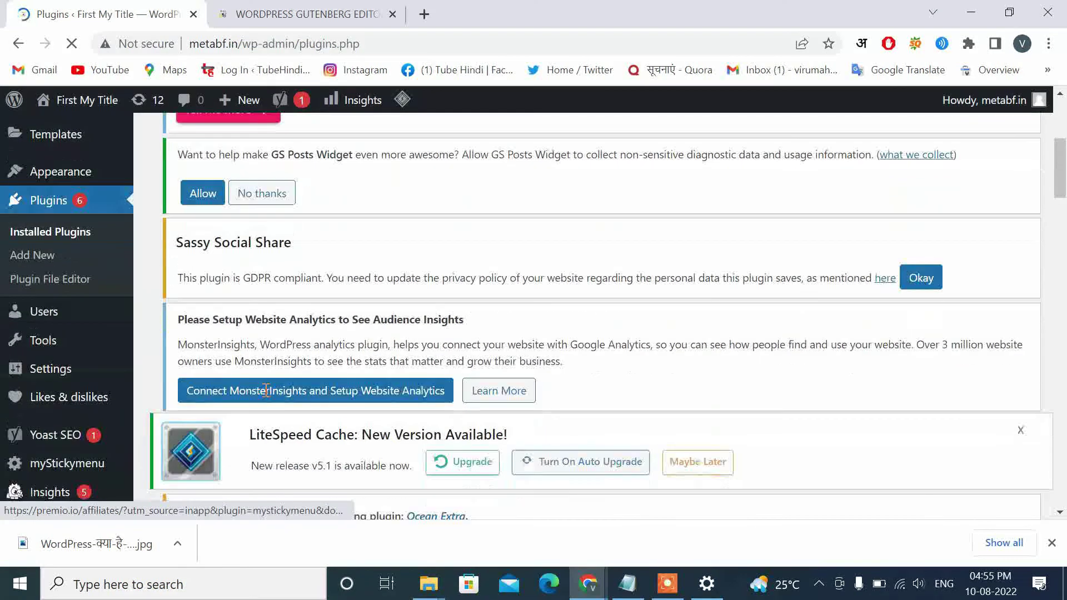
scroll(267, 391, down, 10)
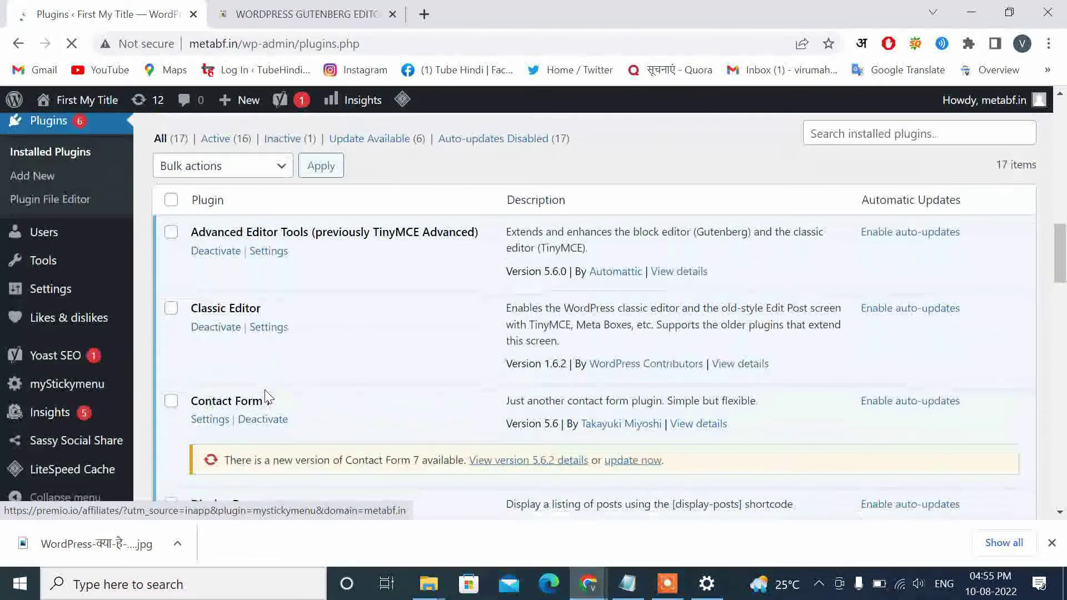
scroll(267, 398, down, 10)
scroll(266, 397, down, 10)
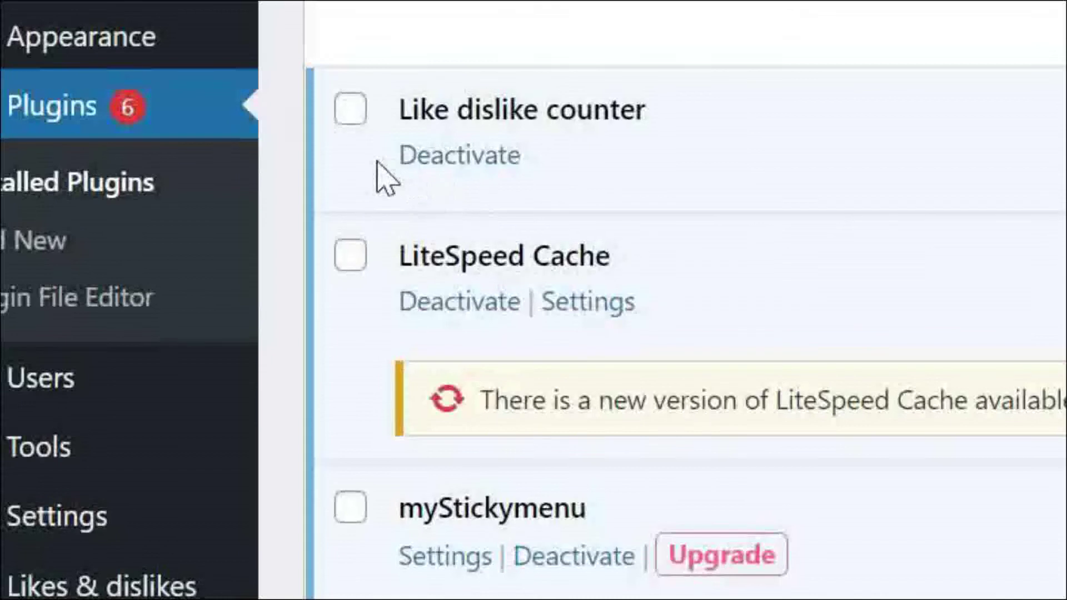
drag(376, 163, 622, 162)
click(634, 163)
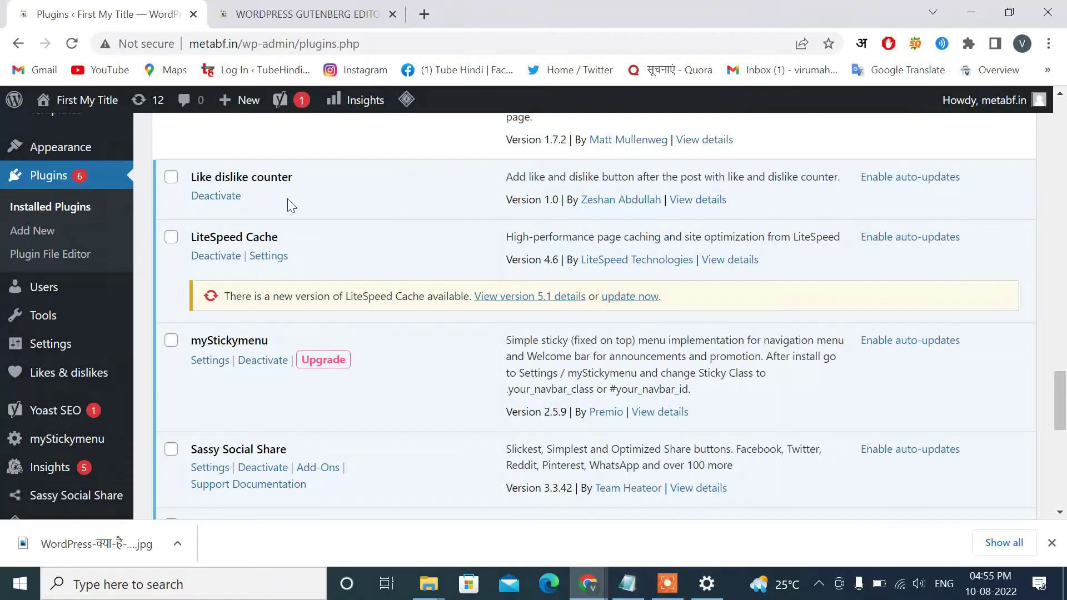
click(290, 8)
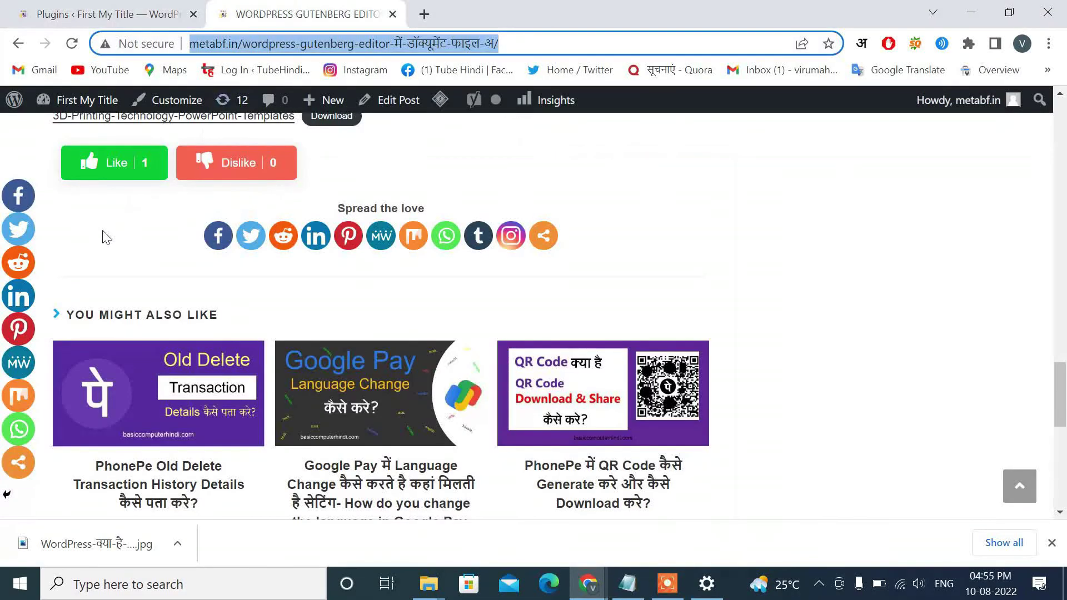